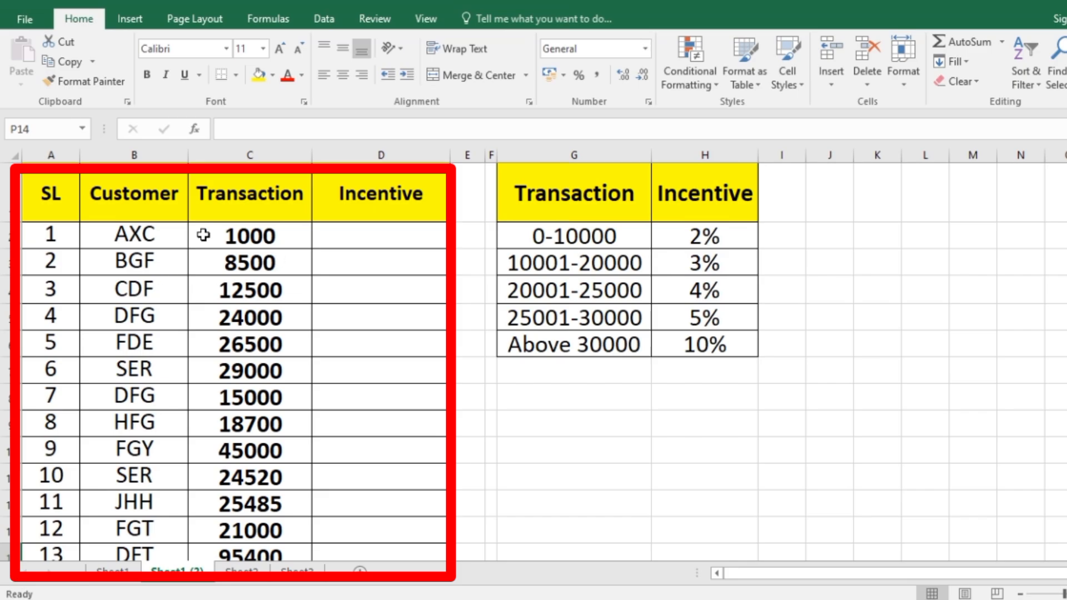
# Examine the customer transaction table and the incentive rate assigned to each transaction range.
pyautogui.click(204, 232)
pyautogui.moveTo(78, 200)
pyautogui.mouseDown()
pyautogui.moveTo(366, 281)
pyautogui.moveTo(386, 495)
pyautogui.mouseUp()
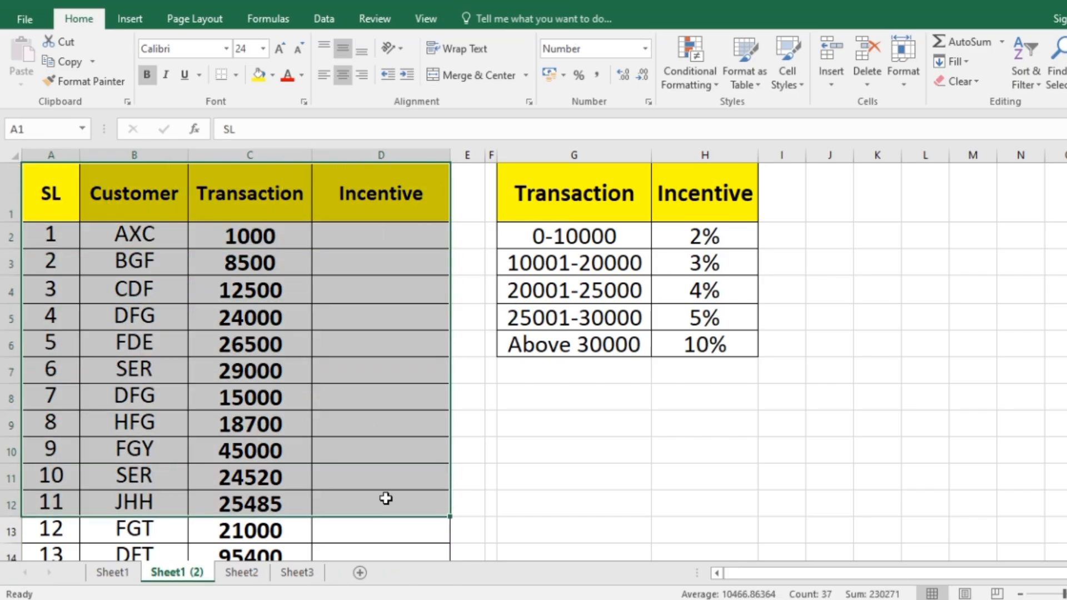
pyautogui.click(334, 283)
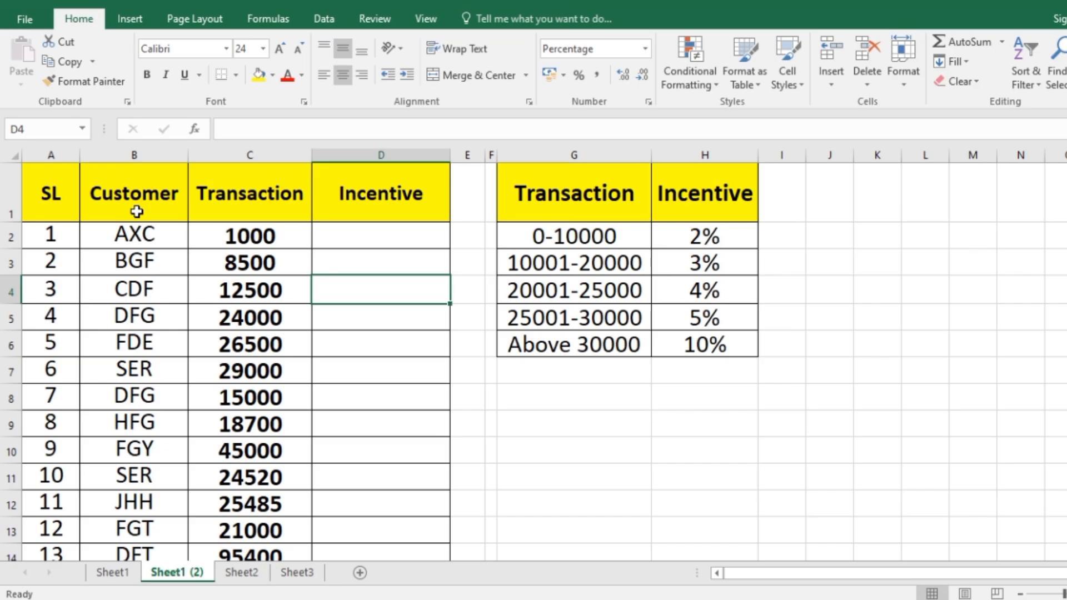
pyautogui.moveTo(147, 235); pyautogui.dragTo(149, 450)
pyautogui.click(251, 235)
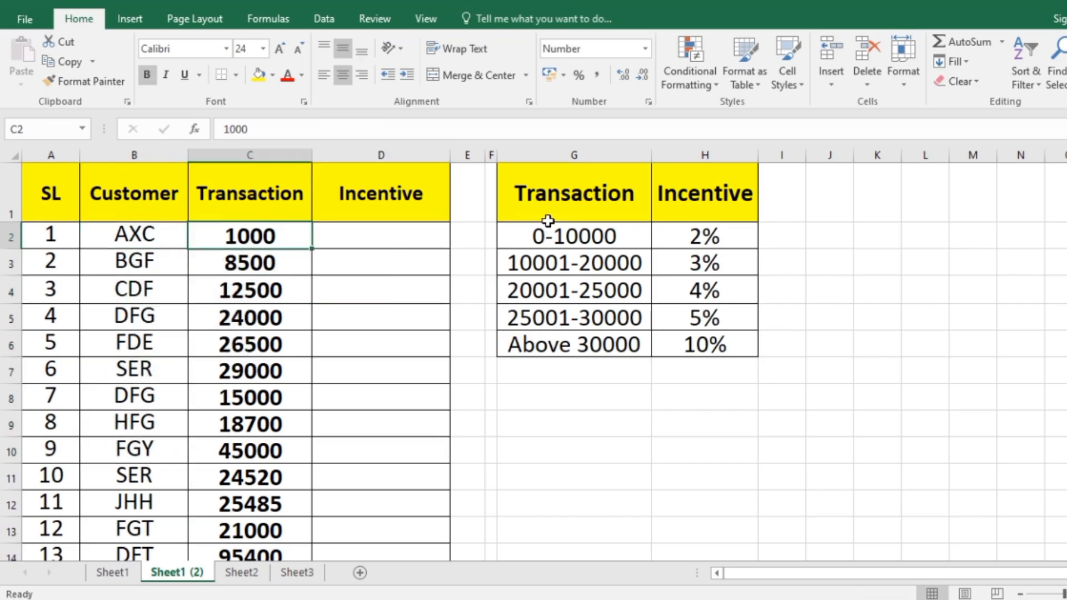
pyautogui.moveTo(549, 184); pyautogui.dragTo(700, 344)
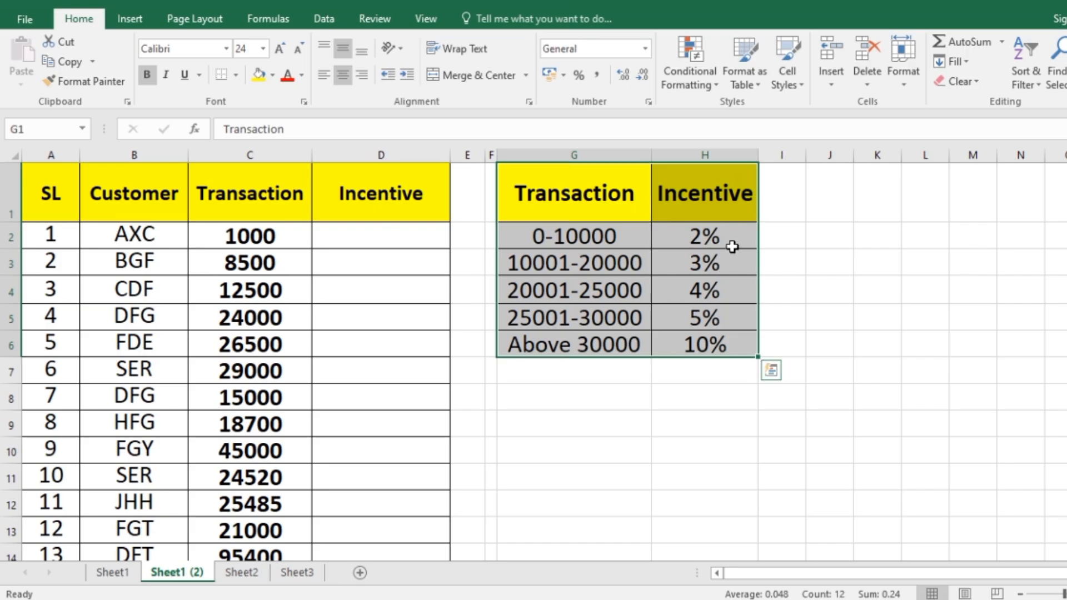
pyautogui.click(562, 253)
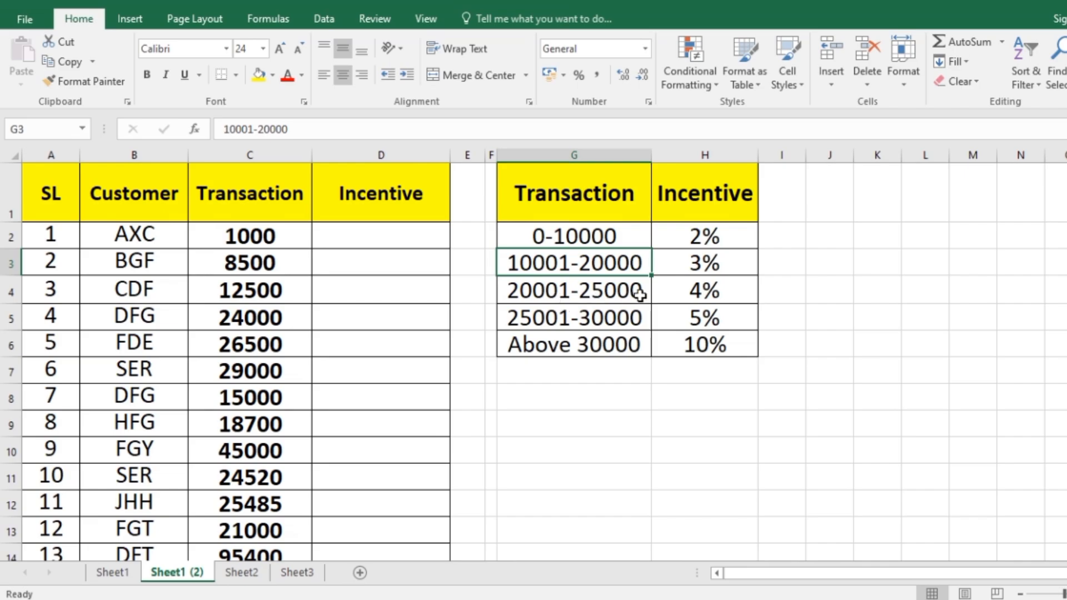
pyautogui.click(725, 296)
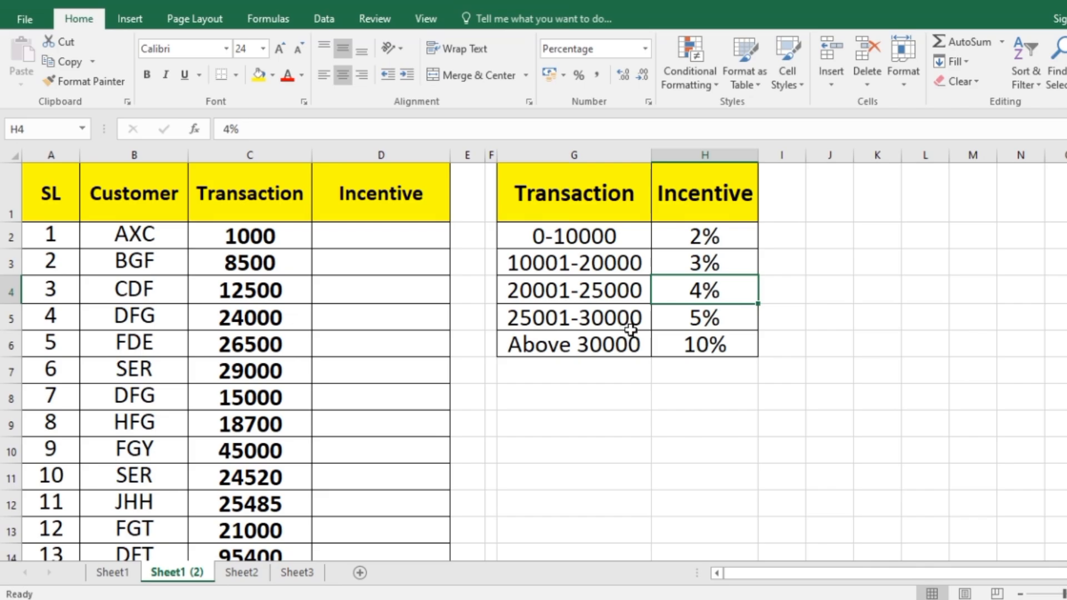
pyautogui.click(706, 325)
pyautogui.click(566, 349)
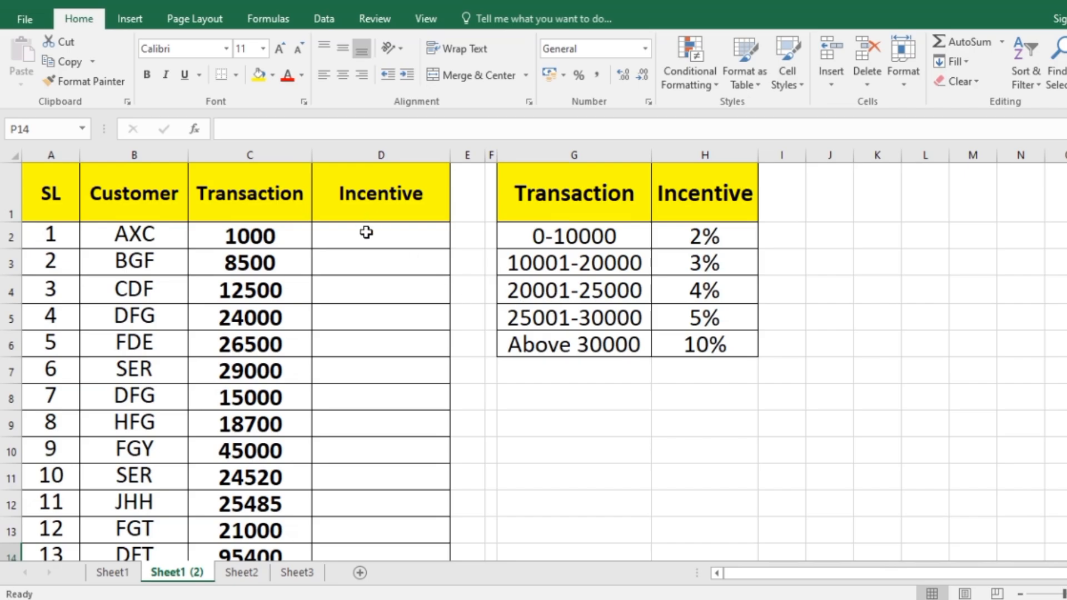
pyautogui.click(370, 239)
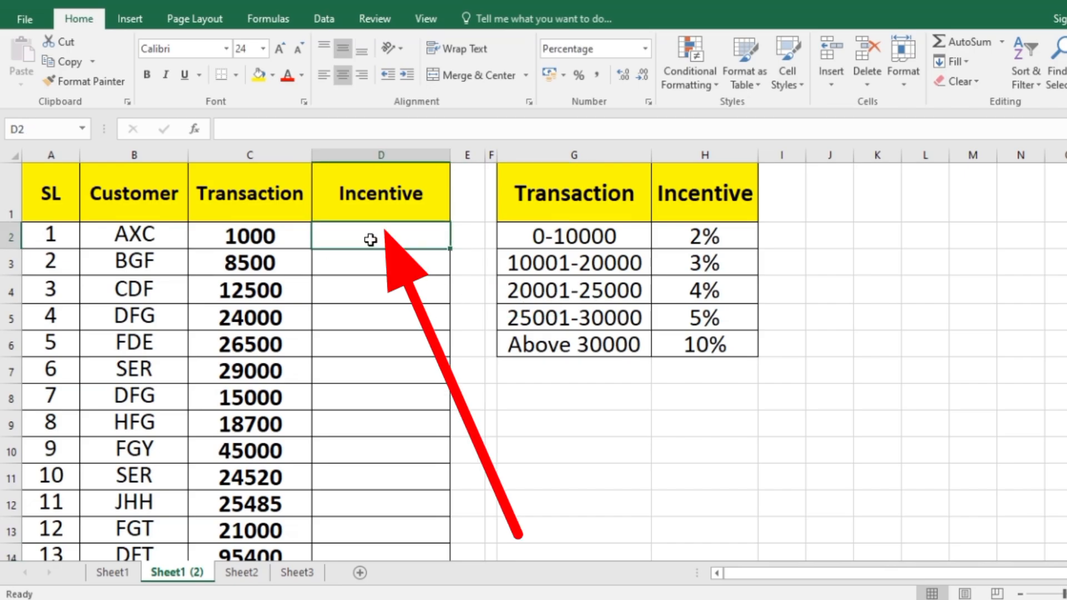
pyautogui.write('=')
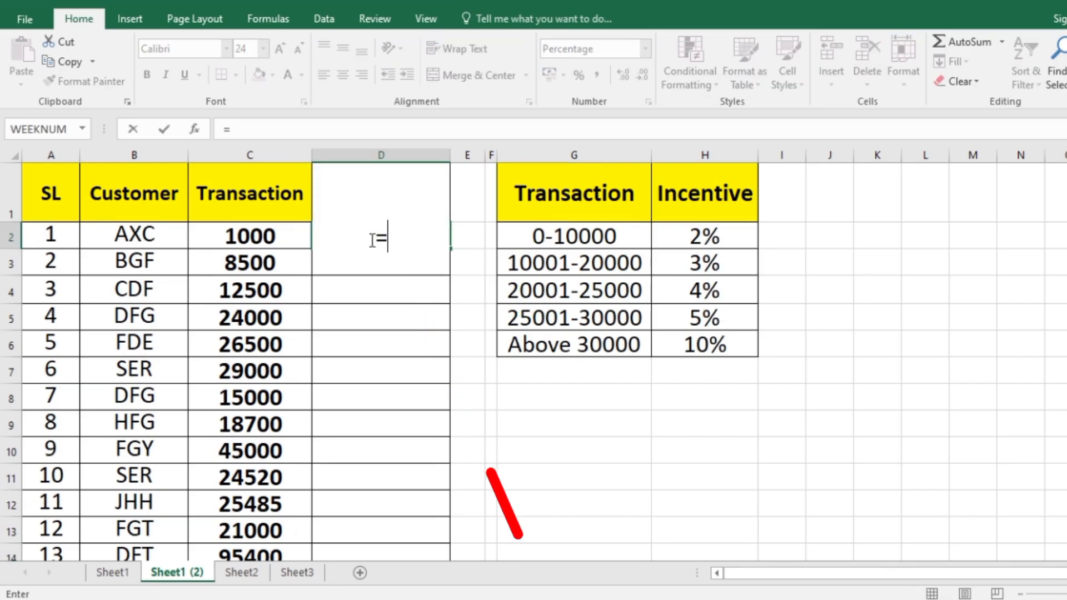
pyautogui.write('vlo')
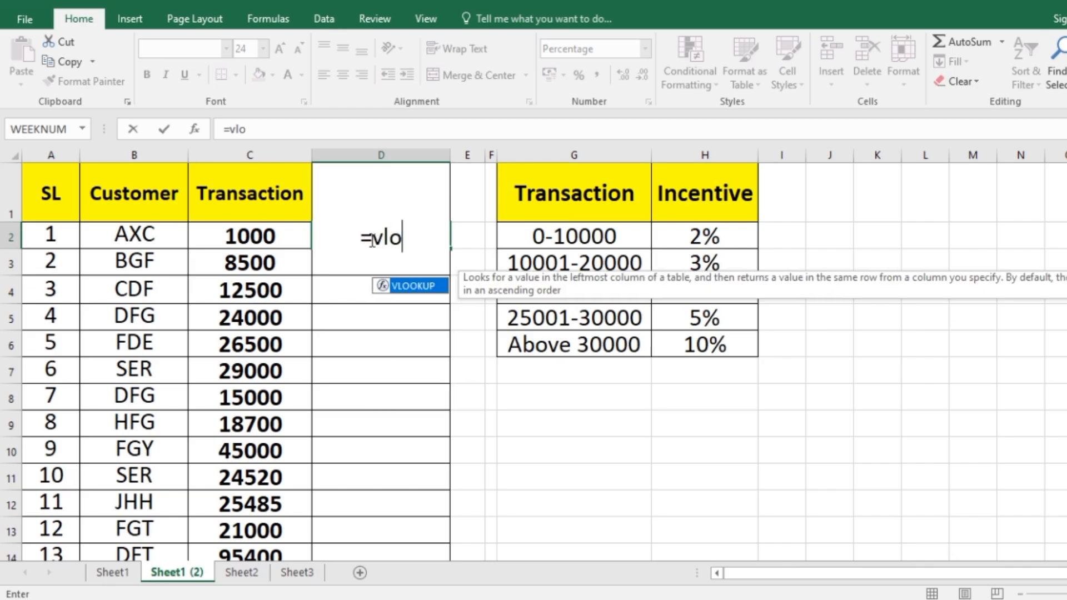
pyautogui.doubleClick(427, 286)
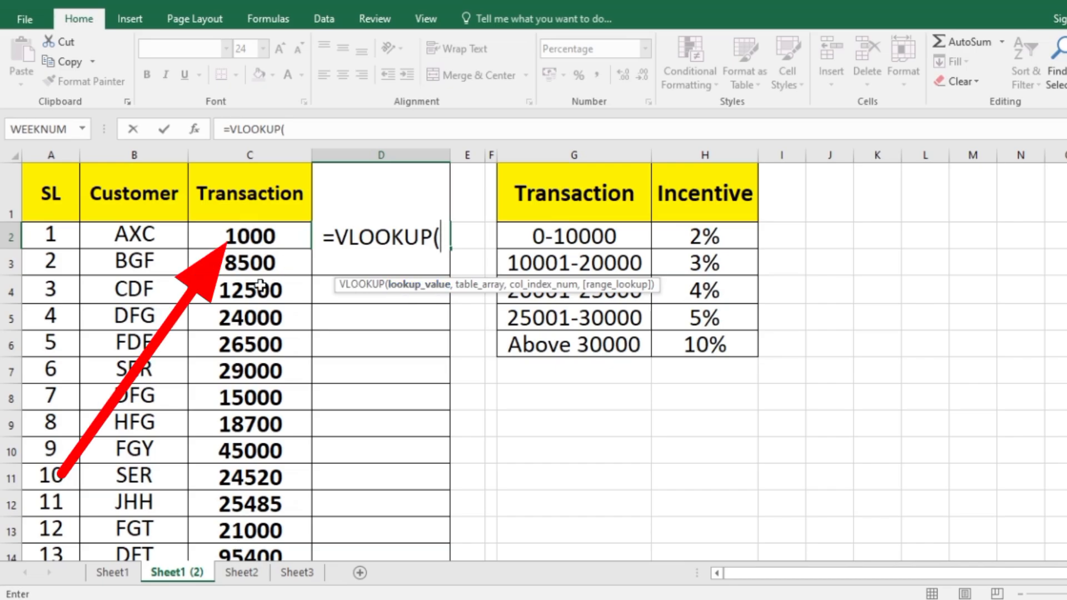
pyautogui.click(261, 239)
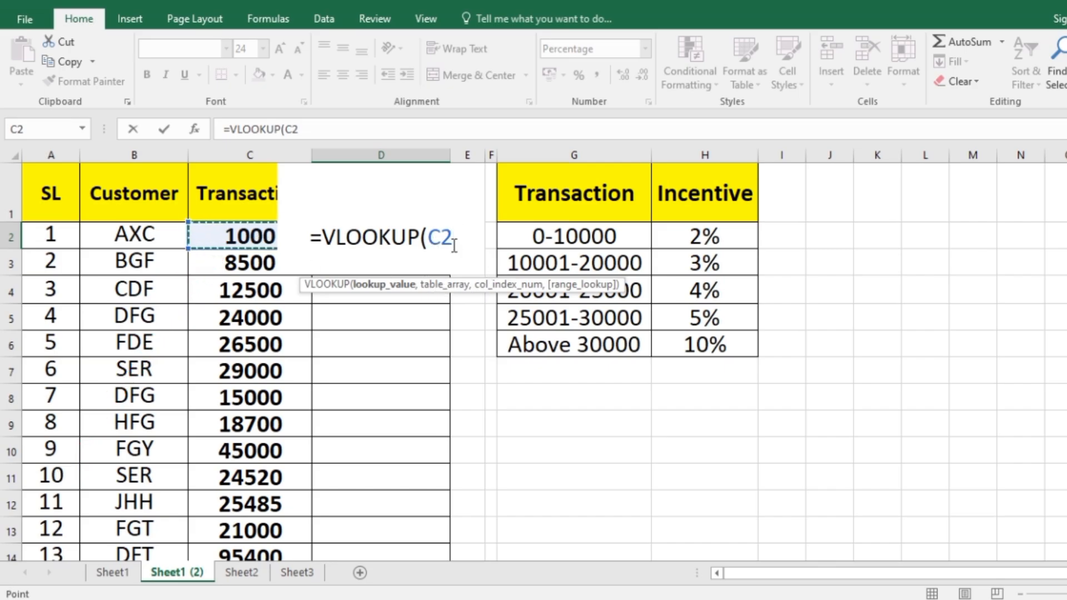
pyautogui.write(',')
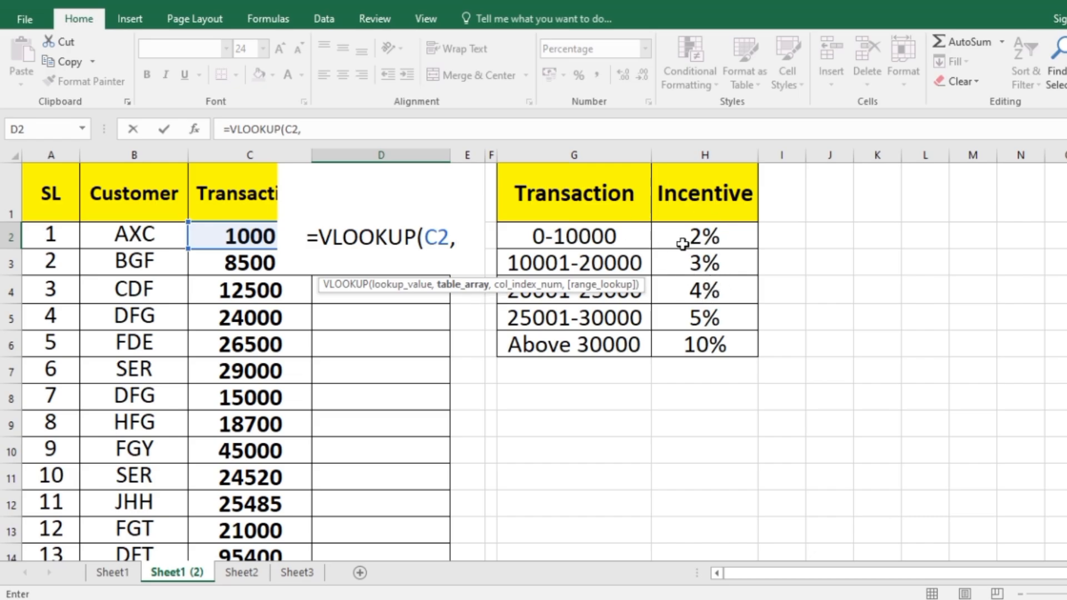
pyautogui.press('BackSpace')
pyautogui.press('BackSpace')
pyautogui.press('BackSpace')
pyautogui.press('BackSpace')
pyautogui.press('BackSpace')
pyautogui.press('BackSpace')
pyautogui.press('BackSpace')
pyautogui.press('BackSpace')
pyautogui.press('BackSpace')
pyautogui.press('BackSpace')
pyautogui.press('BackSpace')
pyautogui.press('BackSpace')
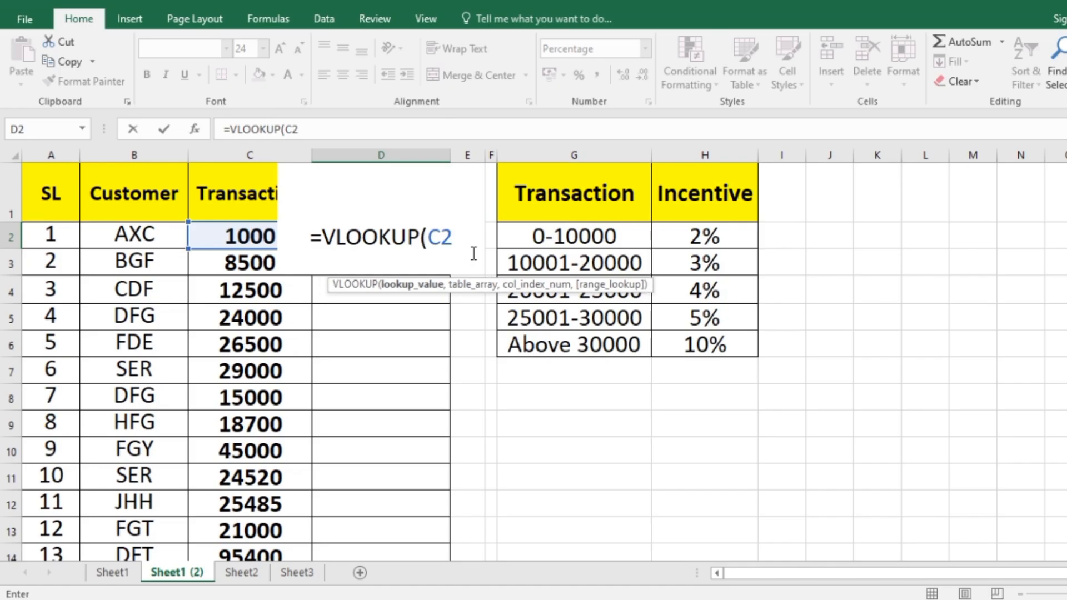
pyautogui.click(704, 458)
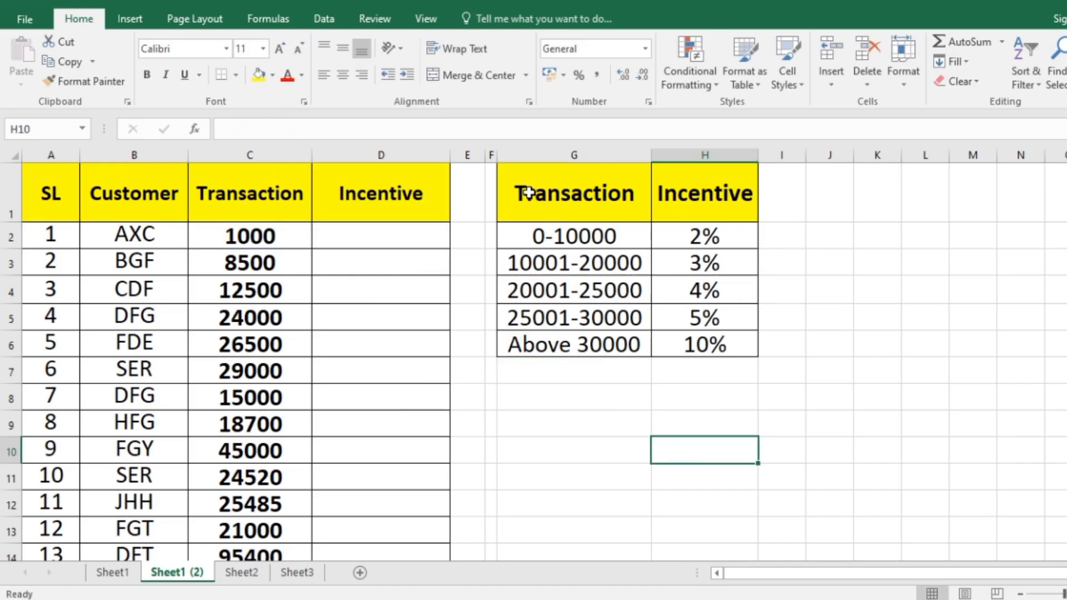
# Insert a blank column between Transaction and Incentive in the rate table and make it narrower.
pyautogui.moveTo(520, 192); pyautogui.dragTo(694, 347)
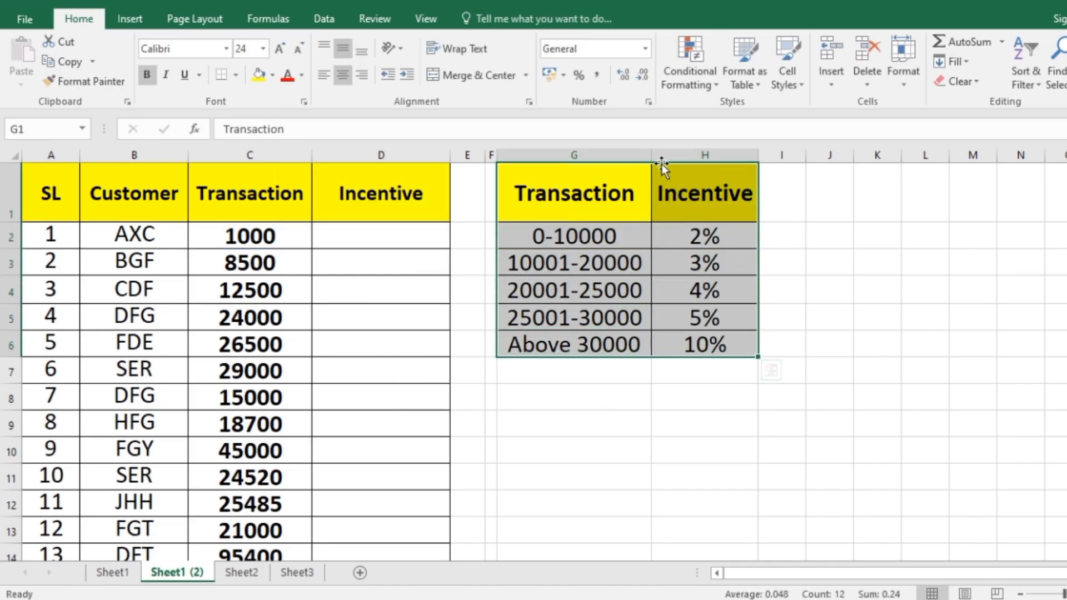
pyautogui.click(663, 155)
pyautogui.rightClick(665, 158)
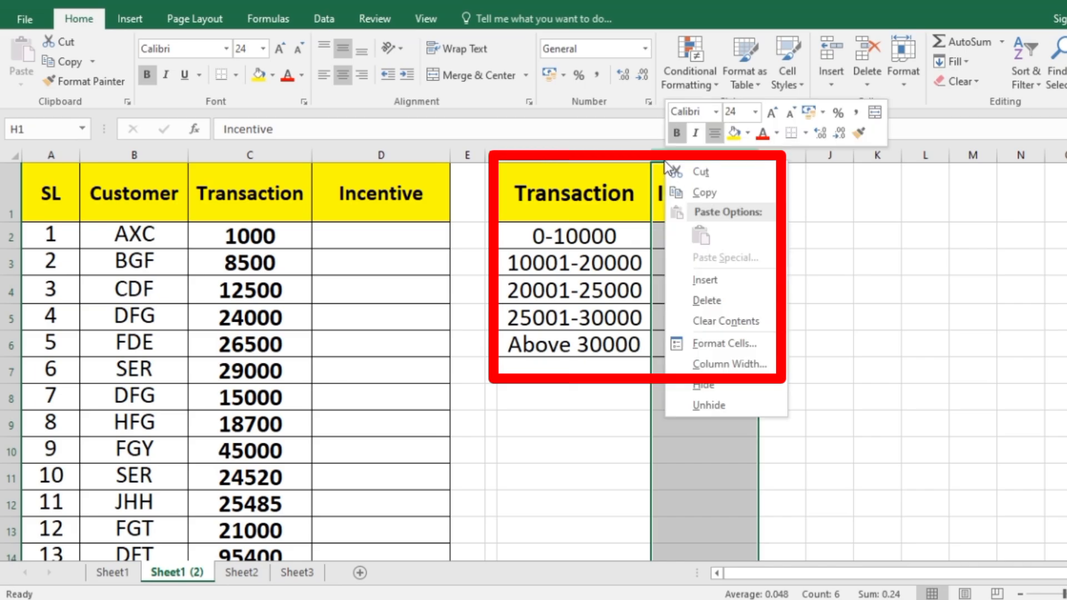
pyautogui.click(701, 281)
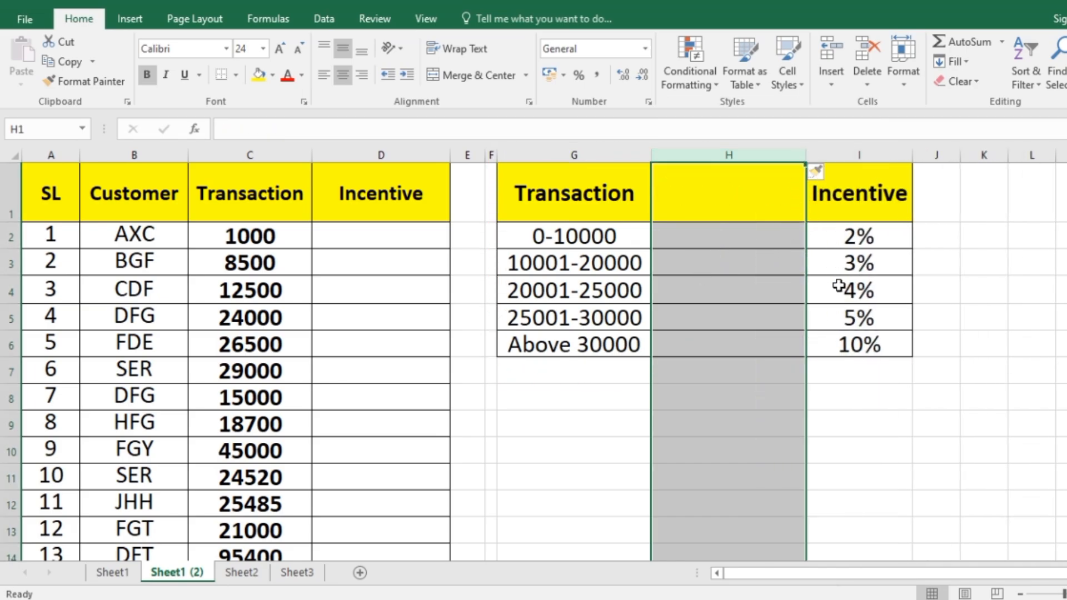
pyautogui.click(970, 425)
pyautogui.moveTo(806, 155); pyautogui.dragTo(753, 156)
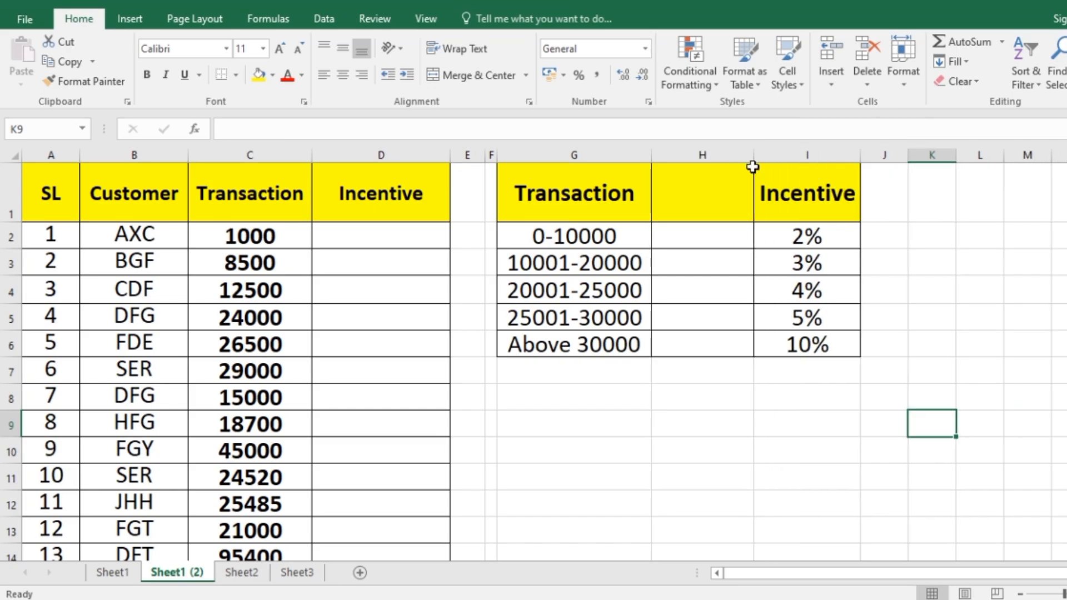
# Enter the header "Trans." in cell H1 of the new column.
pyautogui.click(689, 210)
pyautogui.write('Tran')
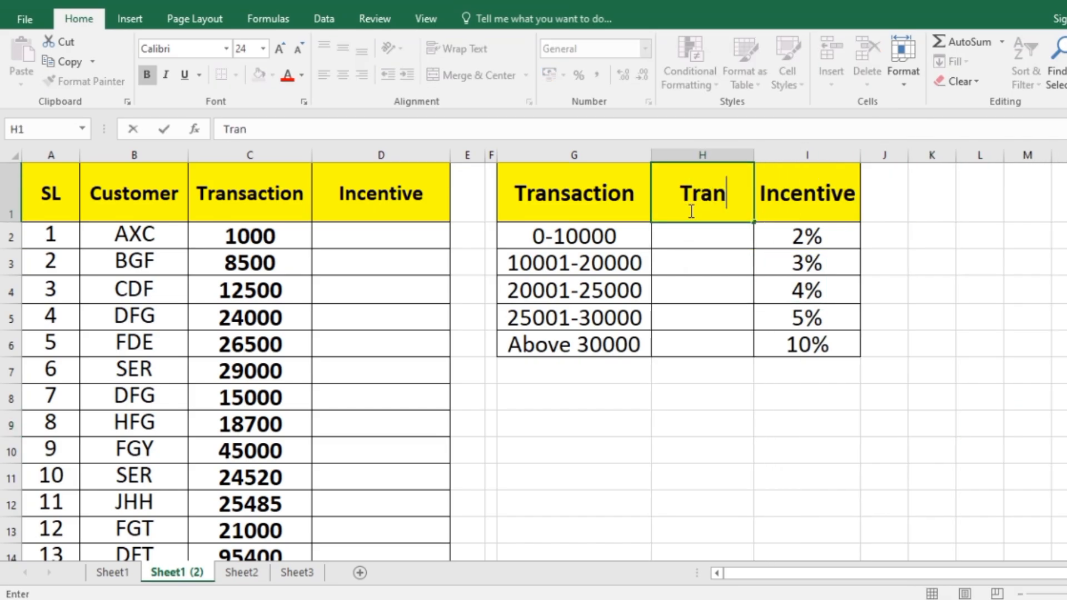
pyautogui.write('s.')
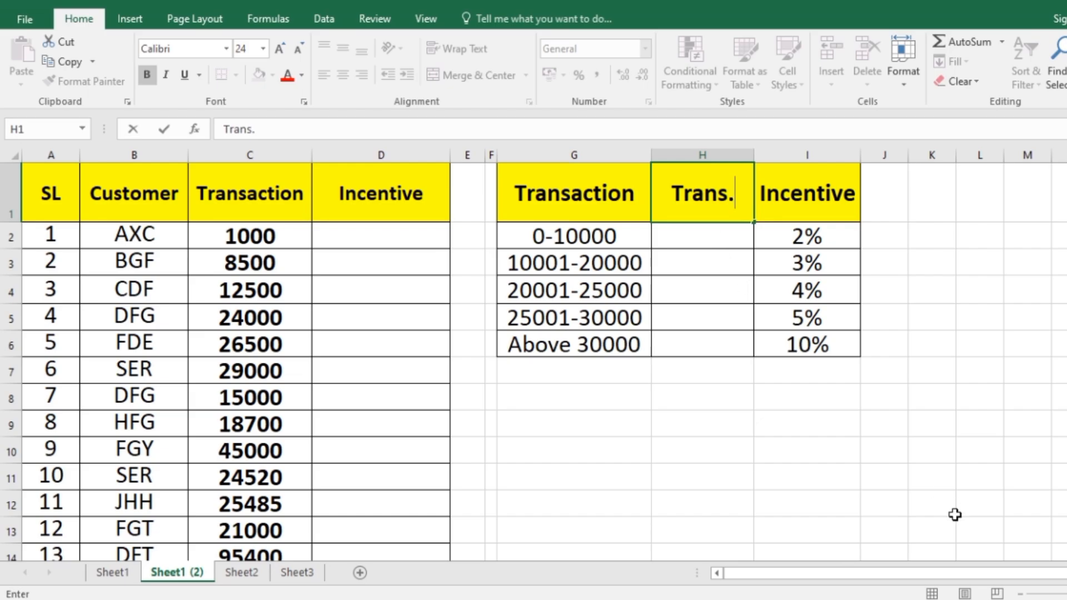
pyautogui.click(953, 512)
# Enter 0 in H2 and Flash Fill the lower limits of the remaining transaction ranges below it.
pyautogui.click(703, 236)
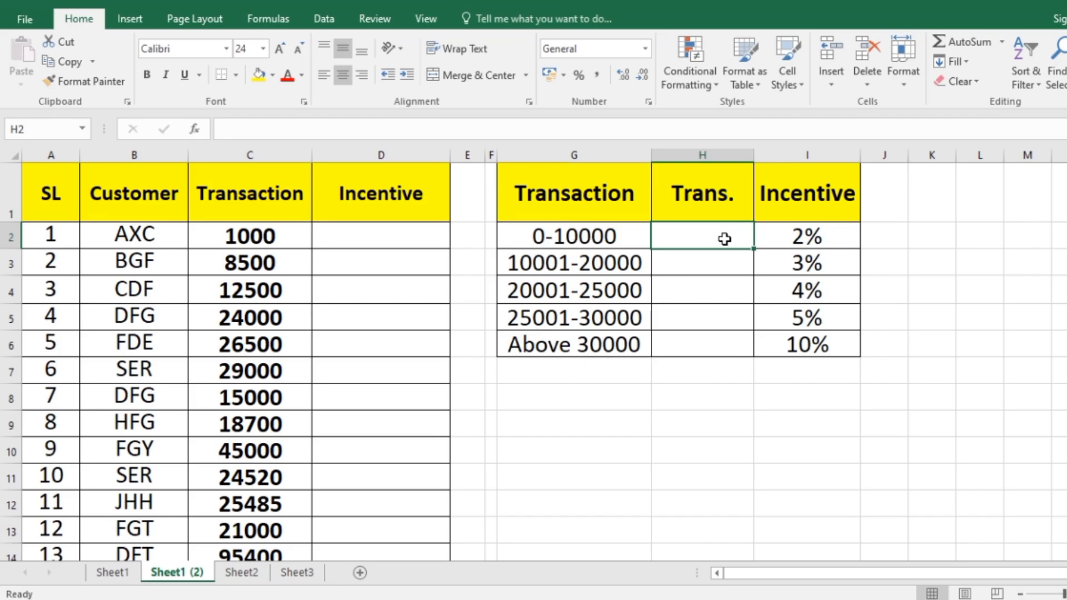
pyautogui.write('0')
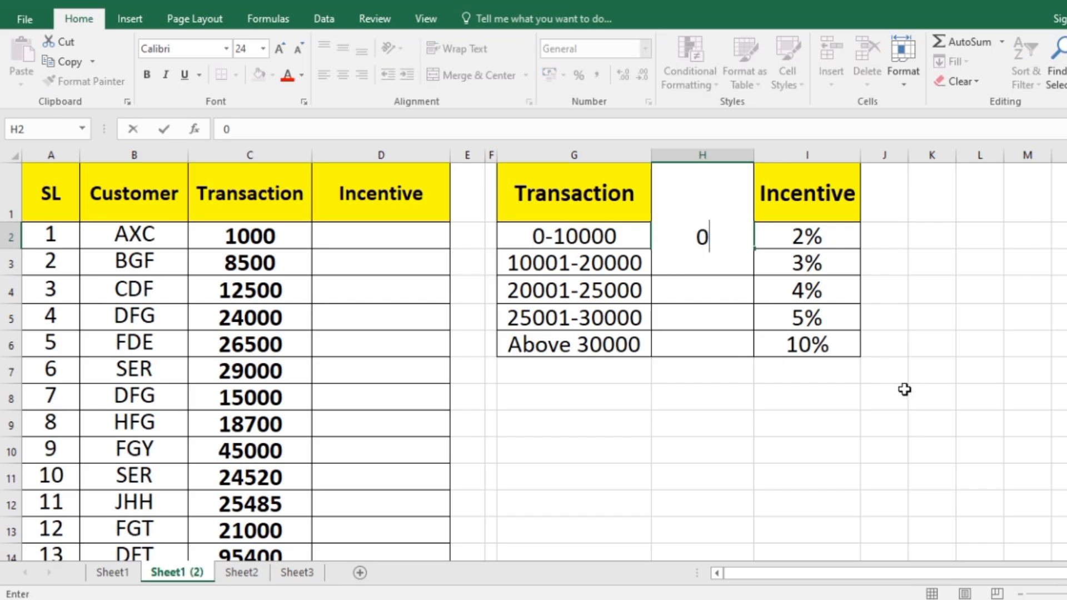
pyautogui.press('Return')
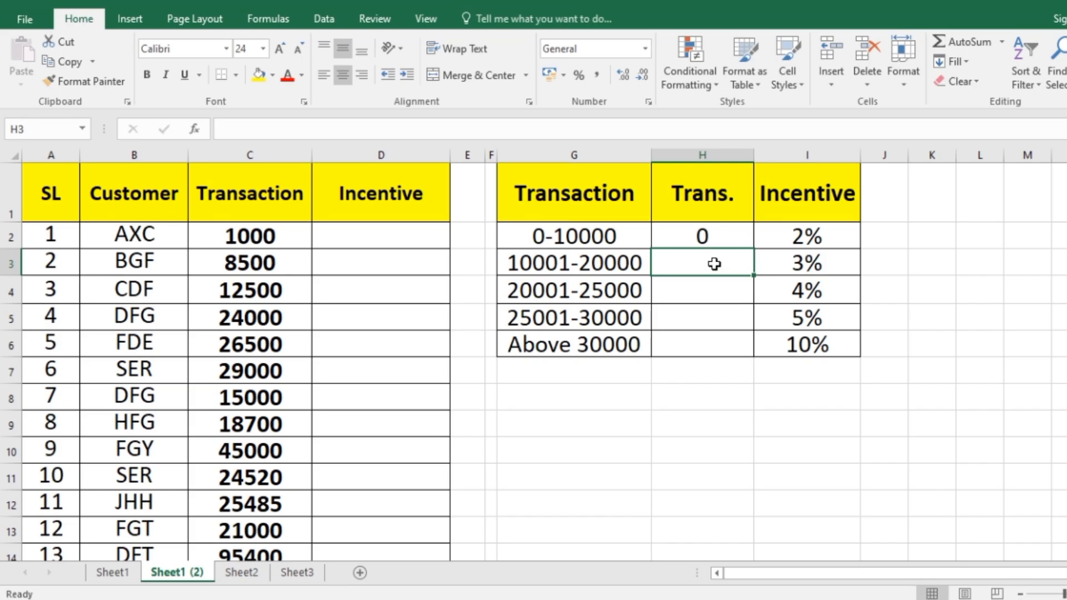
pyautogui.hotkey('ctrl', 'e')
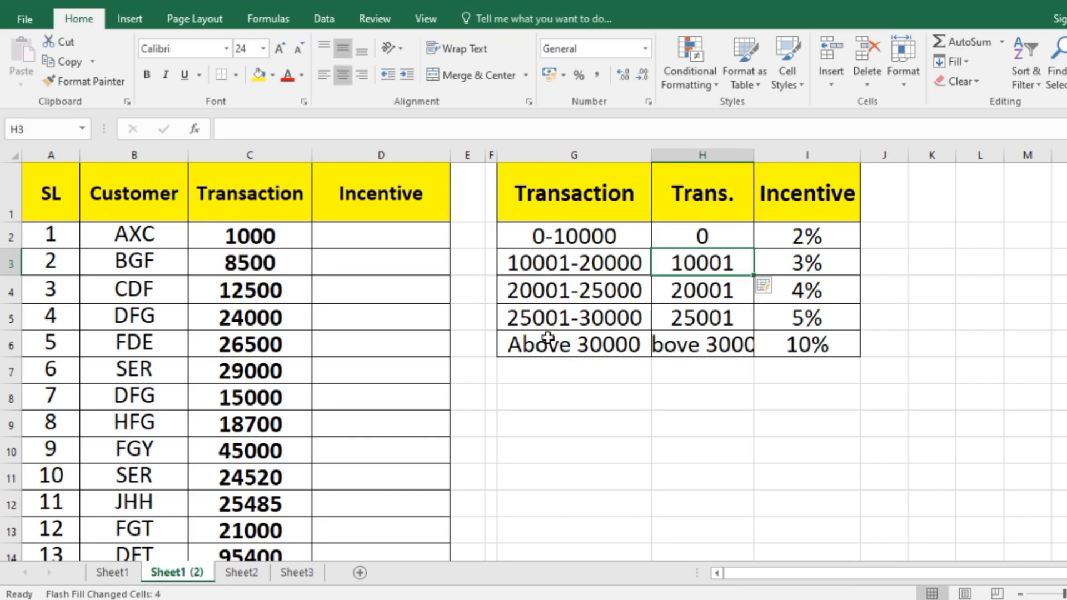
# Replace the entry in H6 for the "Above 30000" range with 30001.
pyautogui.click(712, 353)
pyautogui.write('3')
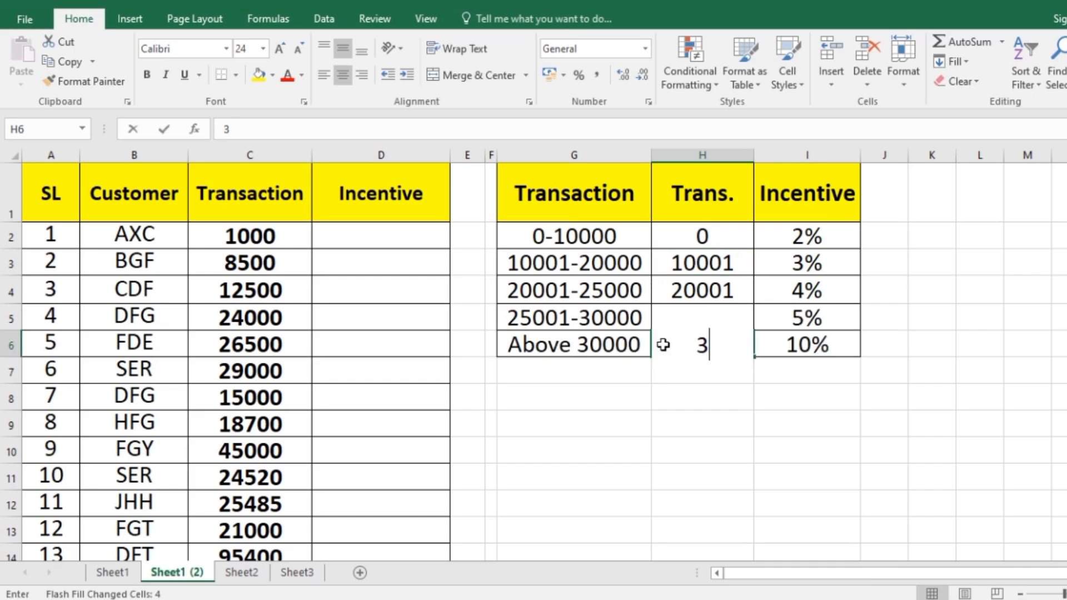
pyautogui.write('00001')
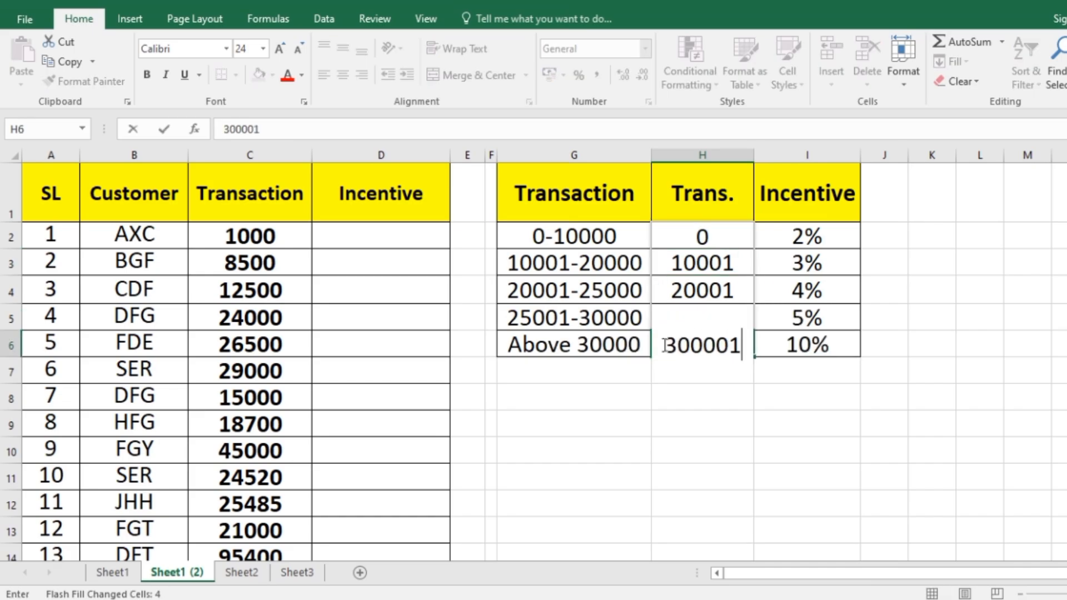
pyautogui.press('F2')
pyautogui.press('Left')
pyautogui.press('Left')
pyautogui.press('BackSpace')
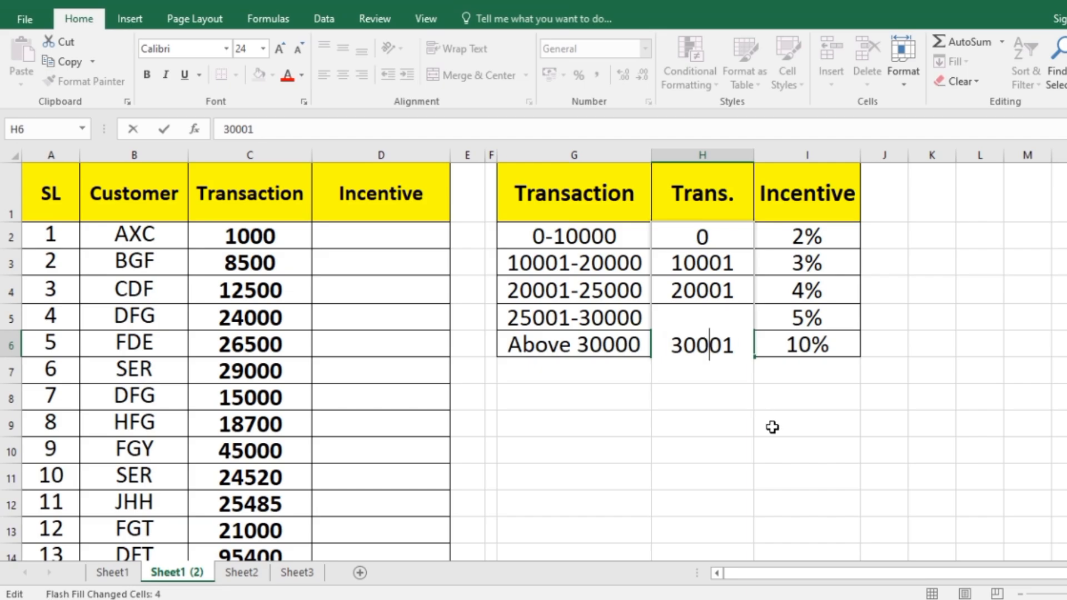
pyautogui.click(772, 427)
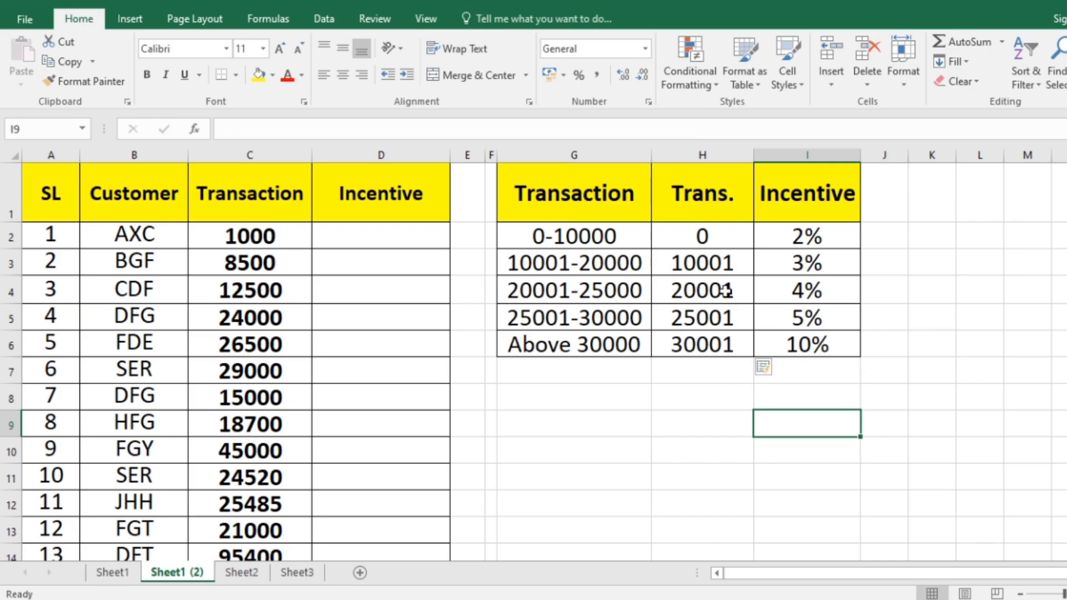
pyautogui.click(714, 240)
pyautogui.click(817, 431)
# Enter the formula =VLOOKUP(C2,H2:I6,2,1) in D2 to look up the first customer's incentive rate with approximate match.
pyautogui.click(371, 234)
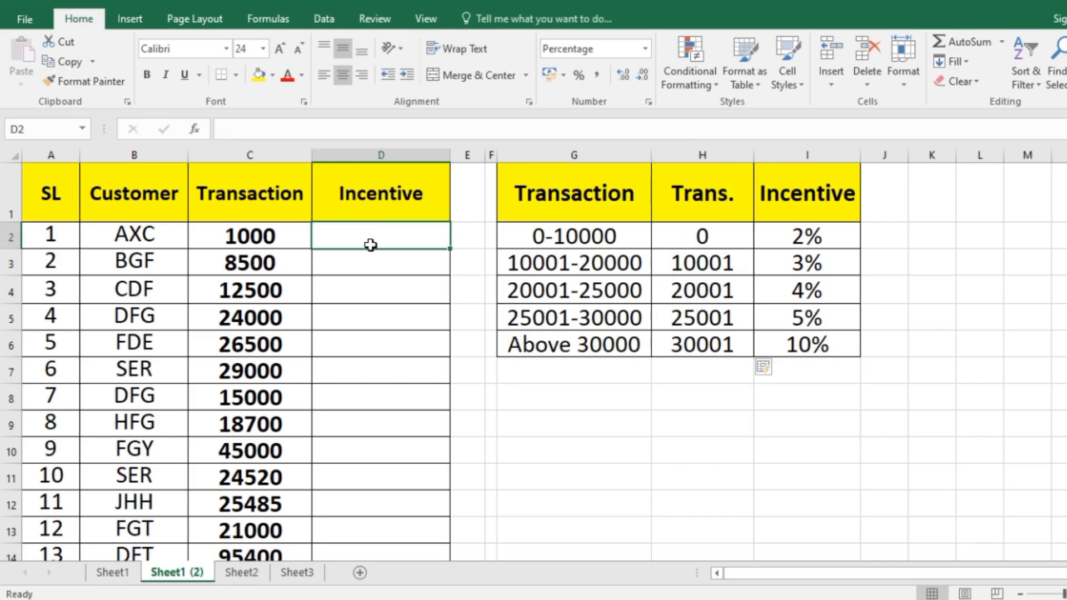
pyautogui.write('=vlo')
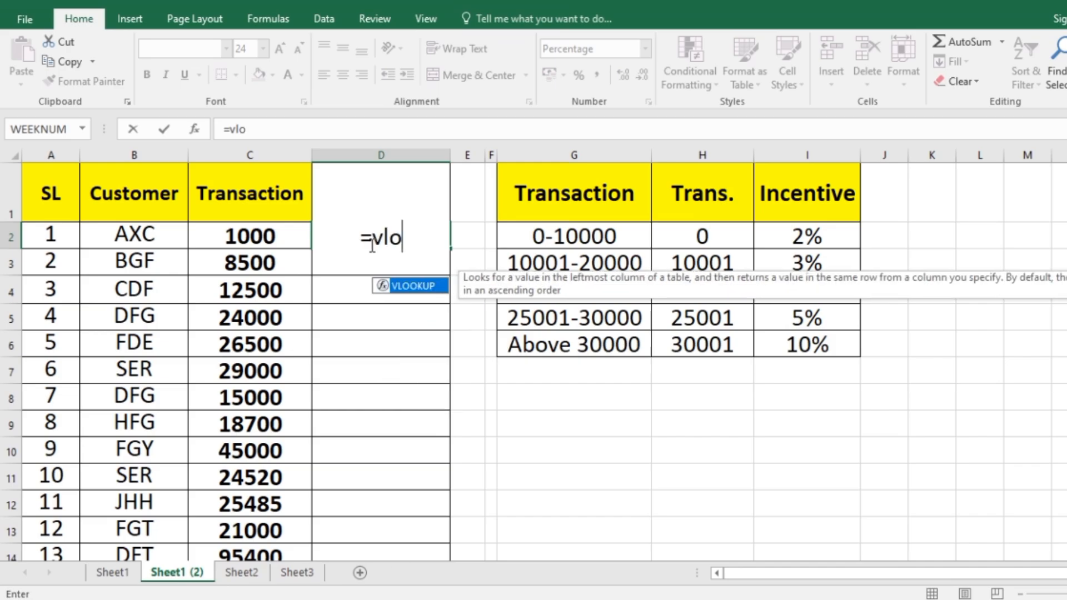
pyautogui.doubleClick(411, 285)
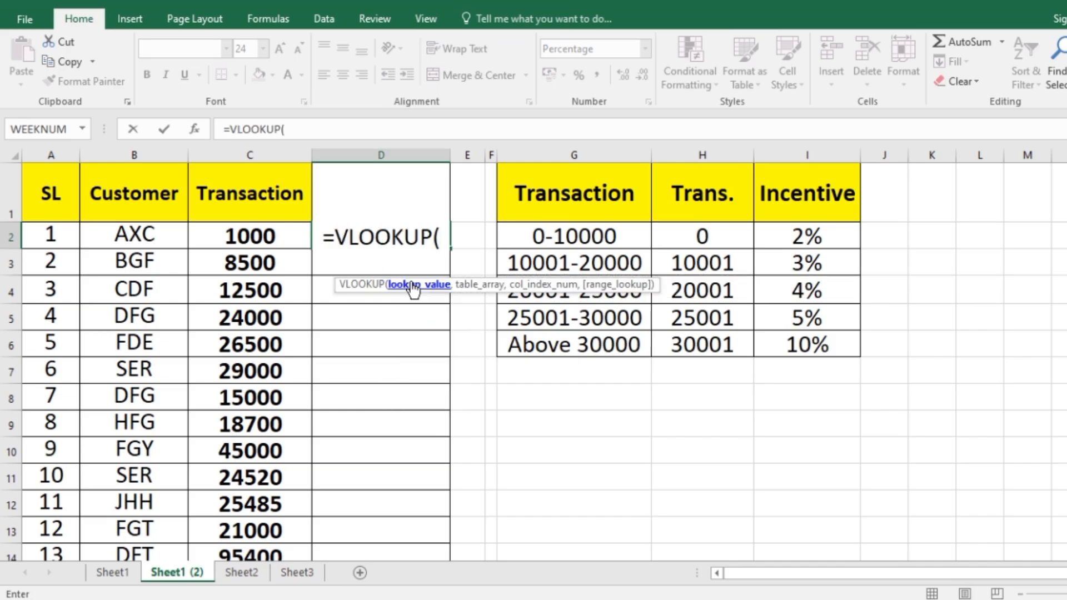
pyautogui.click(236, 241)
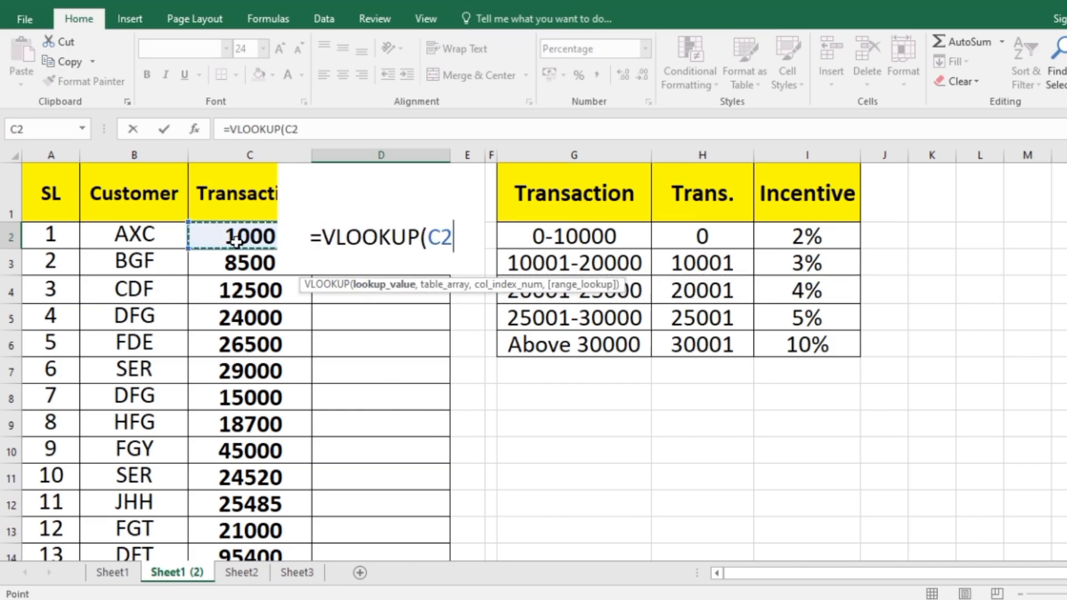
pyautogui.write(',')
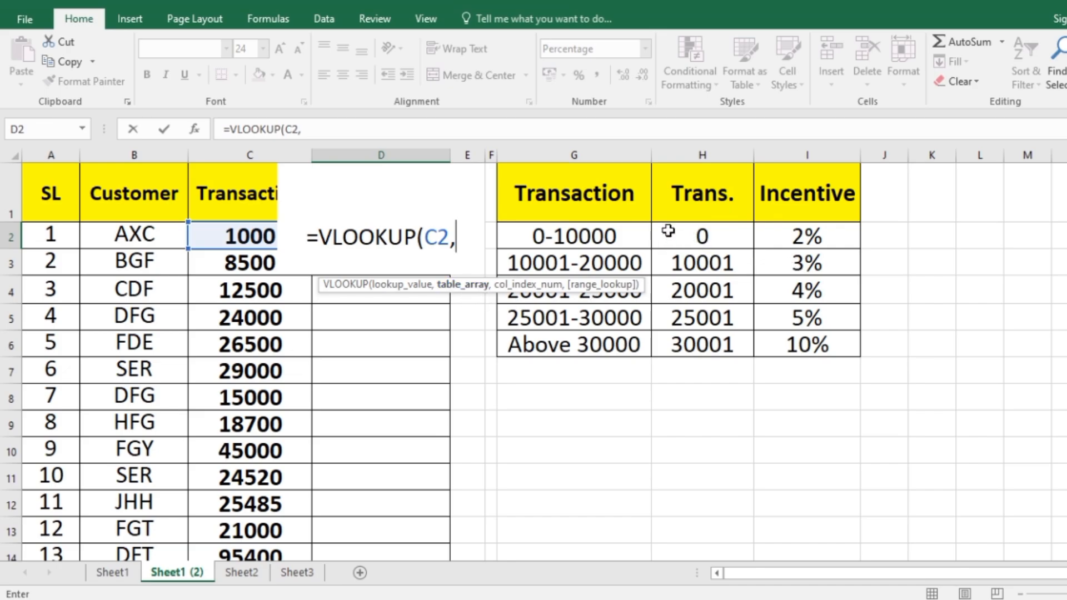
pyautogui.moveTo(685, 240)
pyautogui.mouseDown()
pyautogui.moveTo(774, 250)
pyautogui.moveTo(769, 336)
pyautogui.mouseUp()
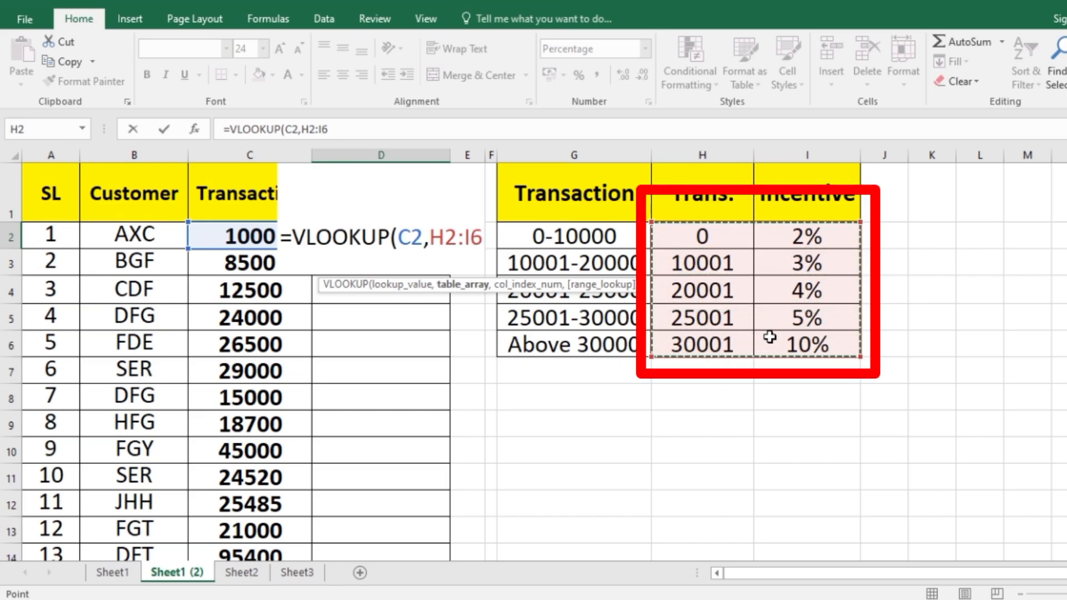
pyautogui.write(',')
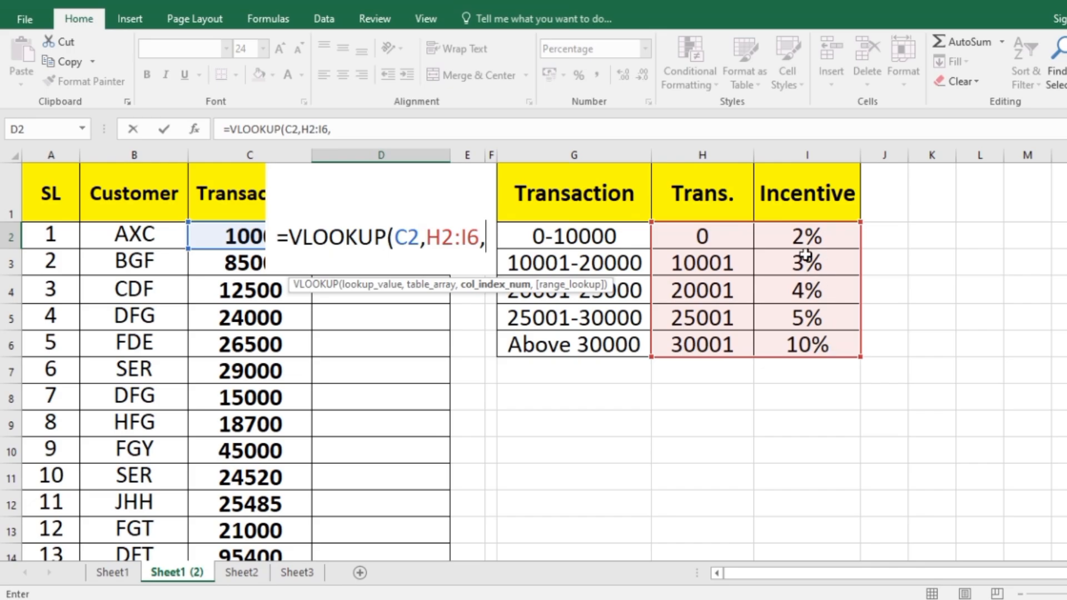
pyautogui.write('2')
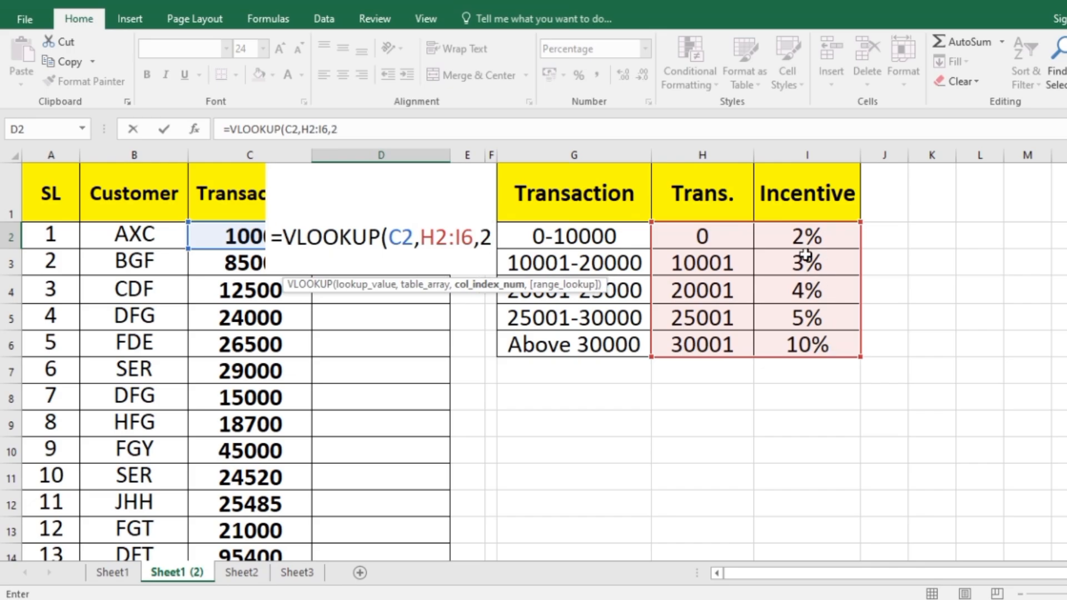
pyautogui.write(',')
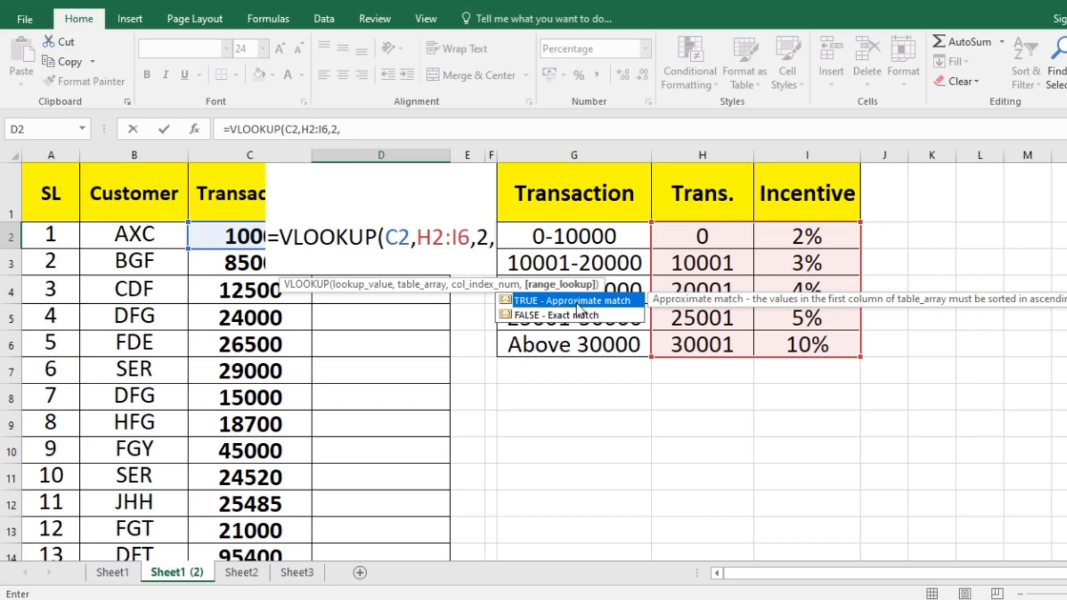
pyautogui.write('1')
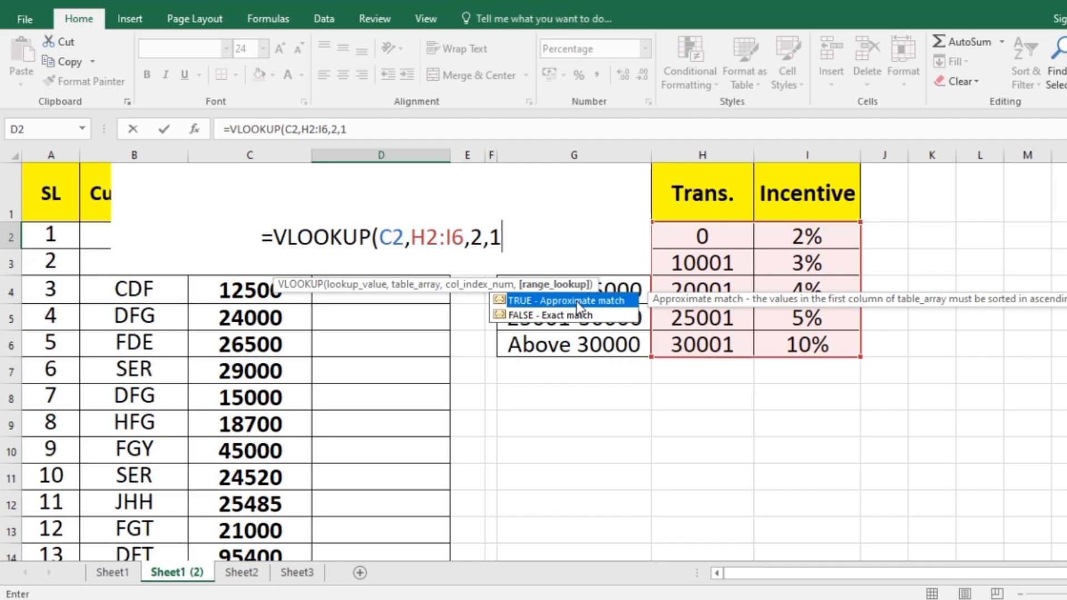
pyautogui.write(')')
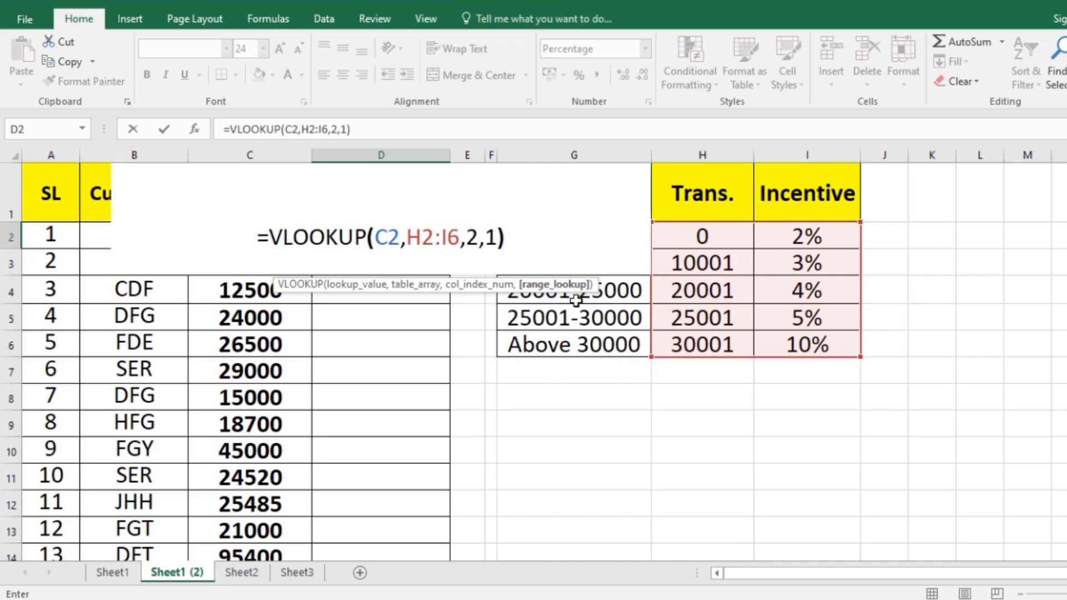
pyautogui.press('Return')
# Copy the D2 formula with its relative table range down the Incentive column to row 31.
pyautogui.click(380, 237)
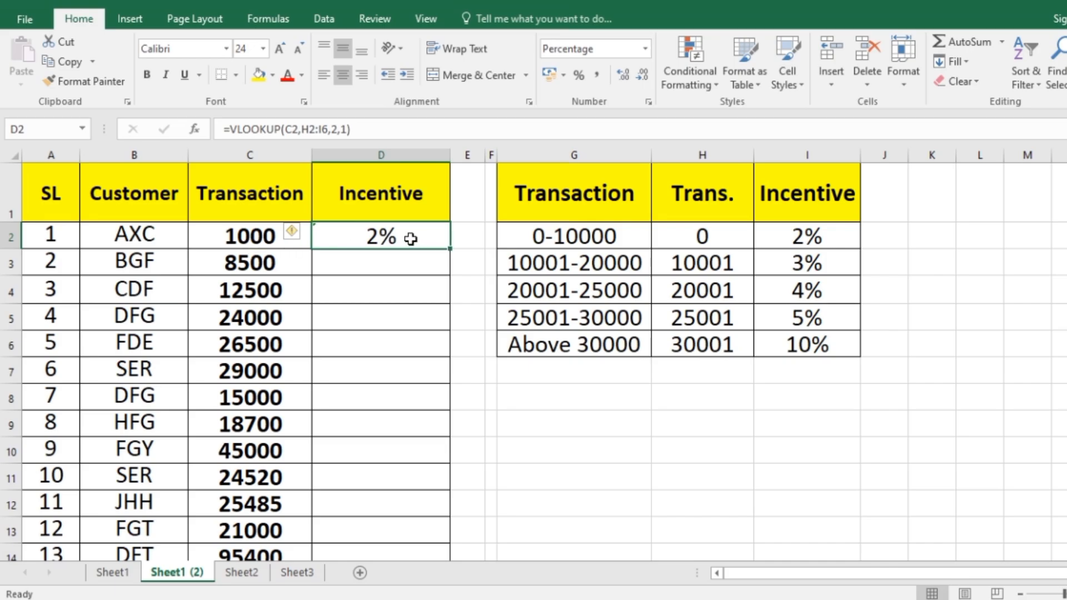
pyautogui.doubleClick(451, 250)
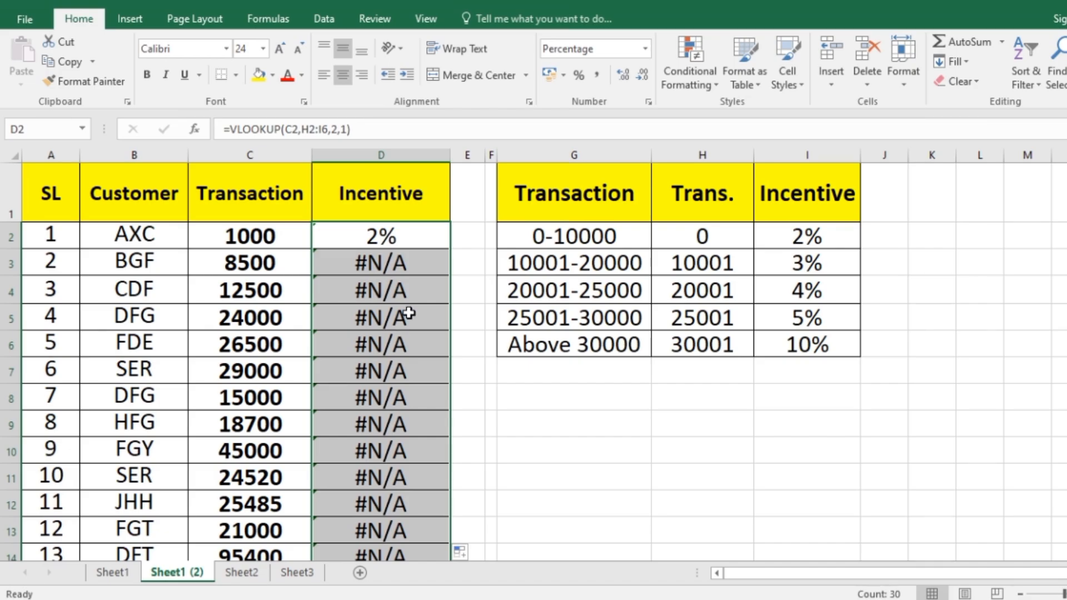
pyautogui.scroll(-9, 410, 311)
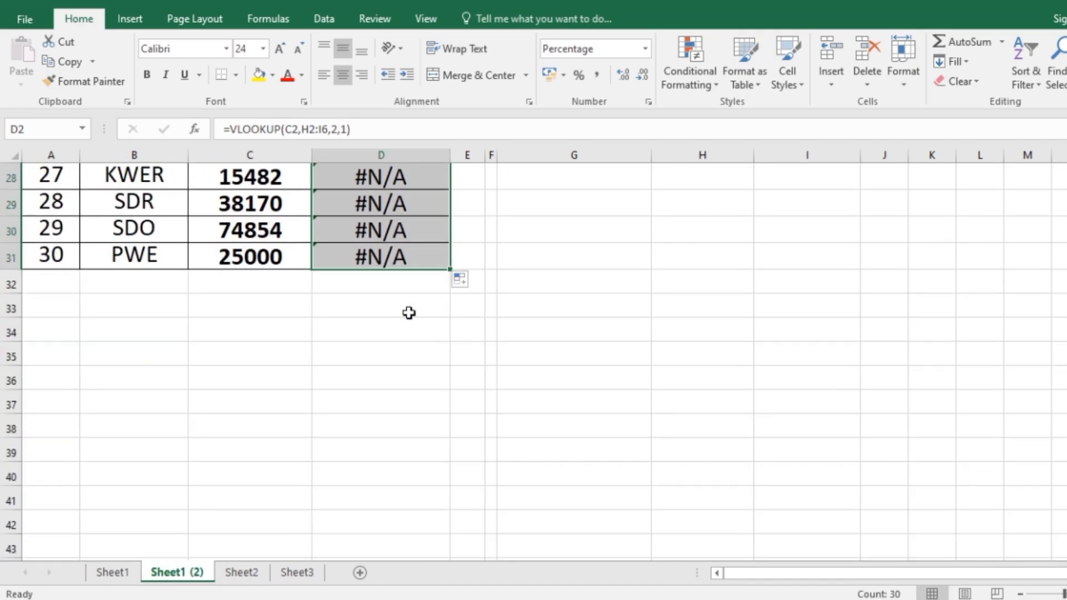
pyautogui.scroll(9, 412, 284)
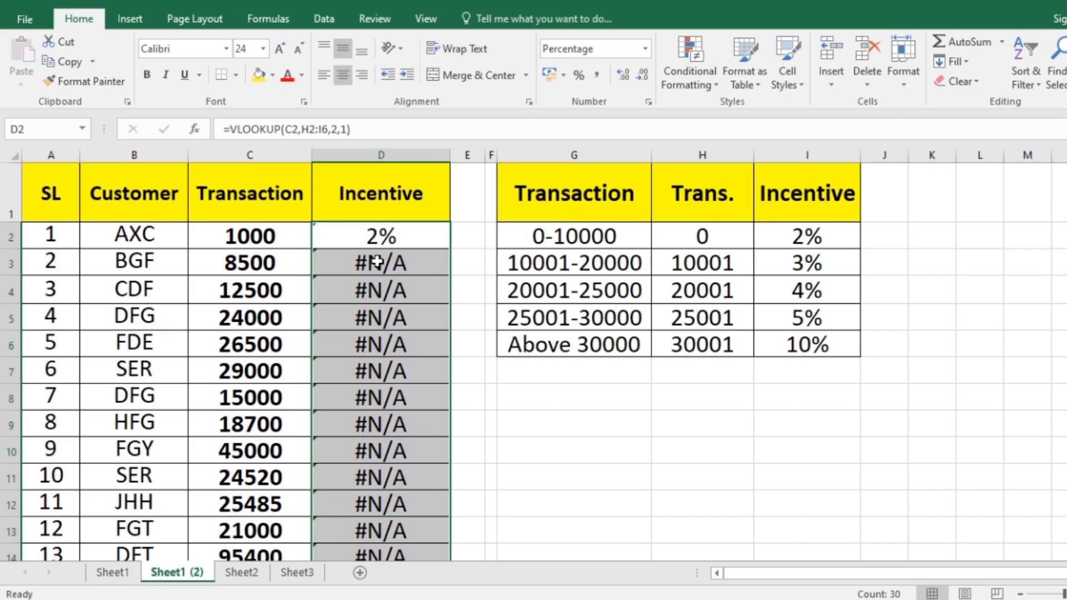
# Make the table range in D2's VLOOKUP formula absolute as $H$2:$I$6.
pyautogui.doubleClick(407, 238)
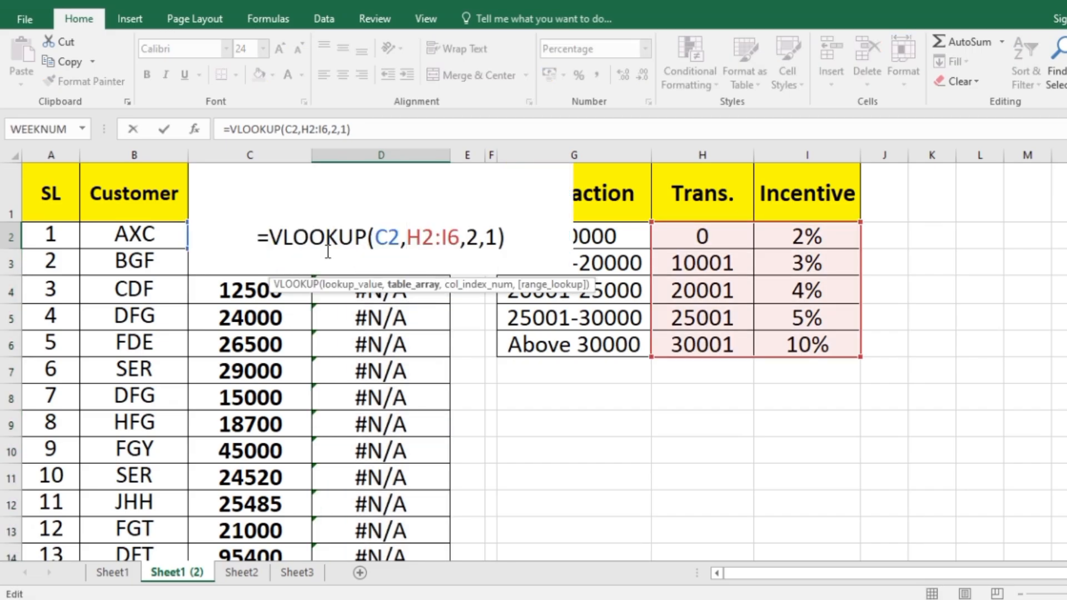
pyautogui.click(414, 284)
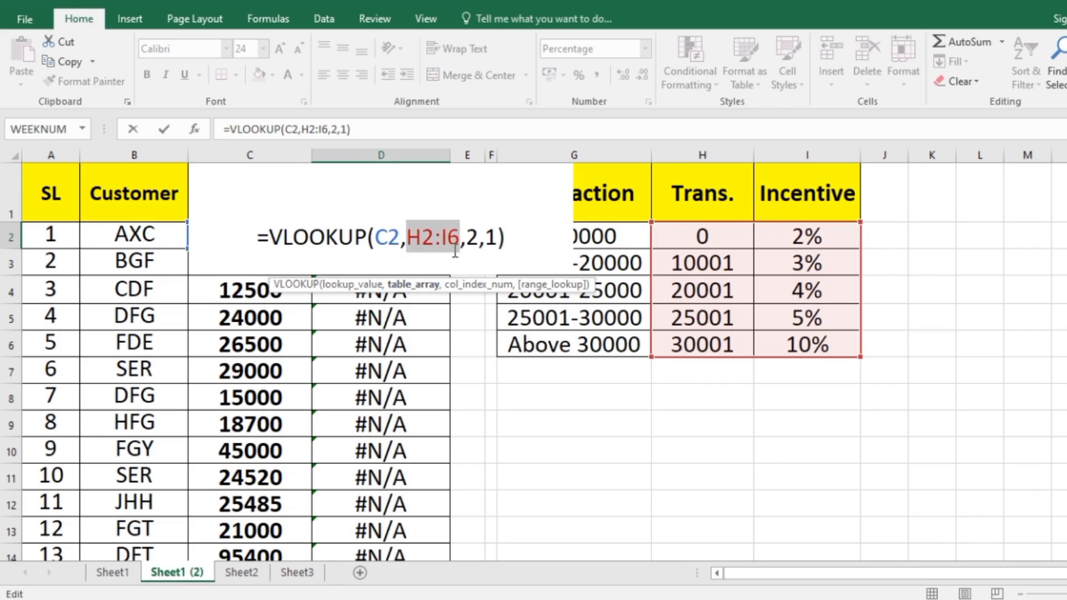
pyautogui.moveTo(405, 238); pyautogui.dragTo(459, 240)
pyautogui.press('F4')
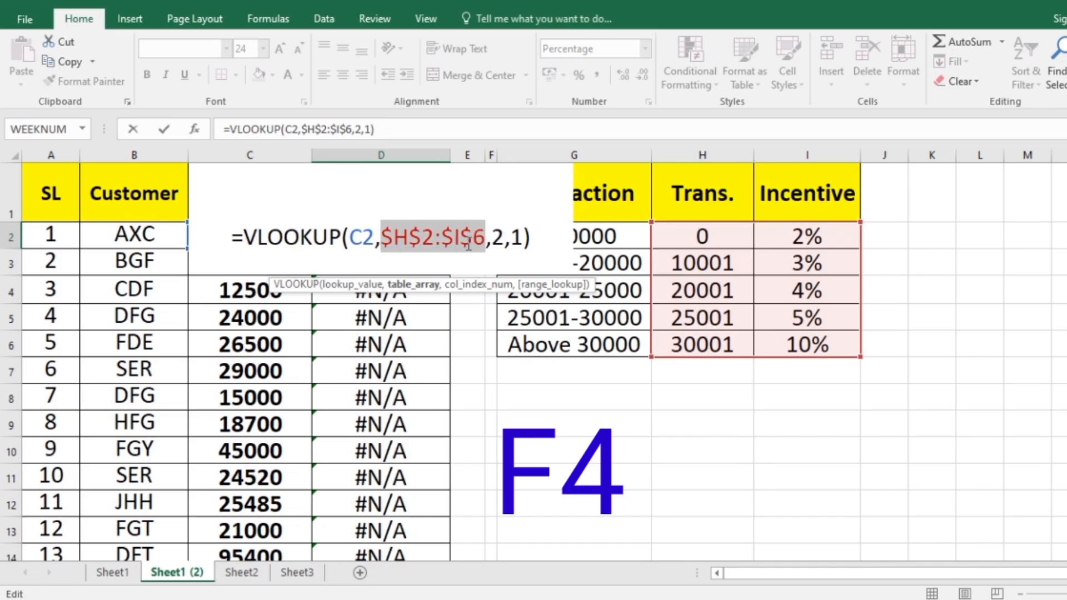
pyautogui.press('Return')
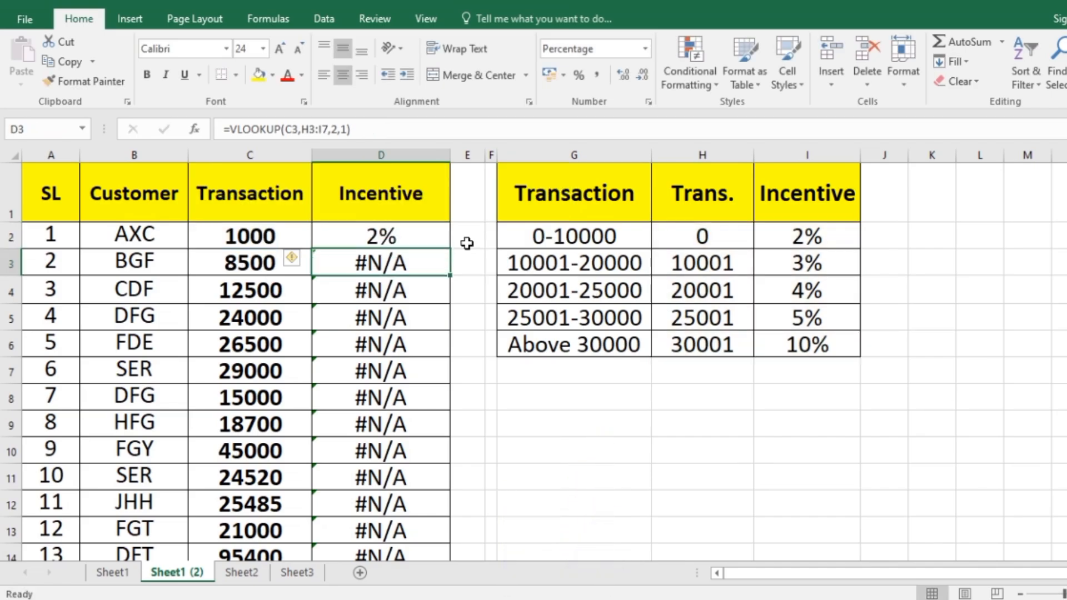
# Fill the D2 formula with the locked table range down the Incentive column through D31.
pyautogui.click(402, 245)
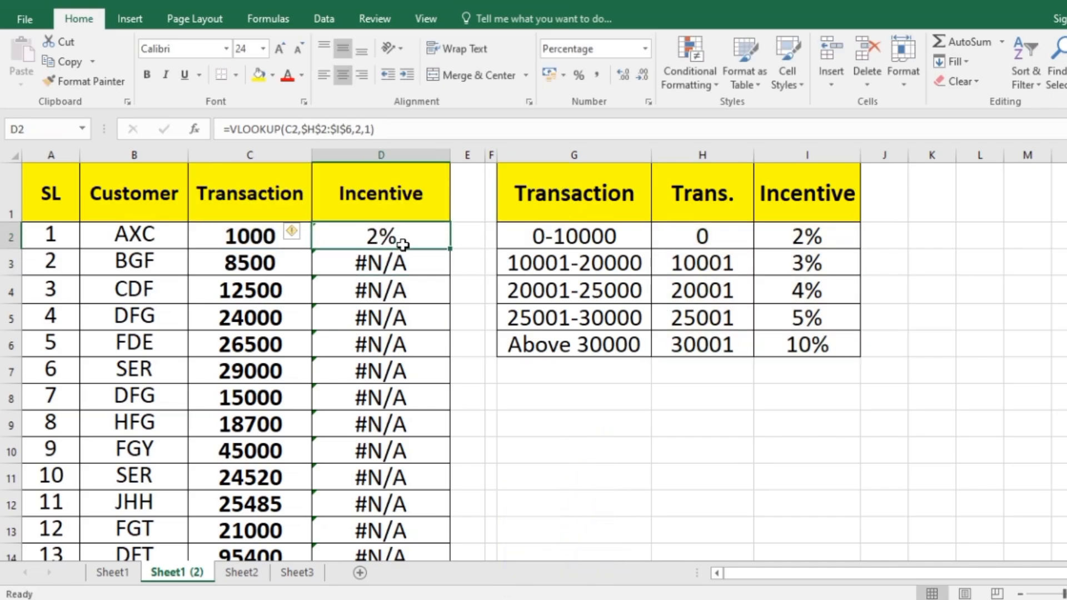
pyautogui.doubleClick(450, 249)
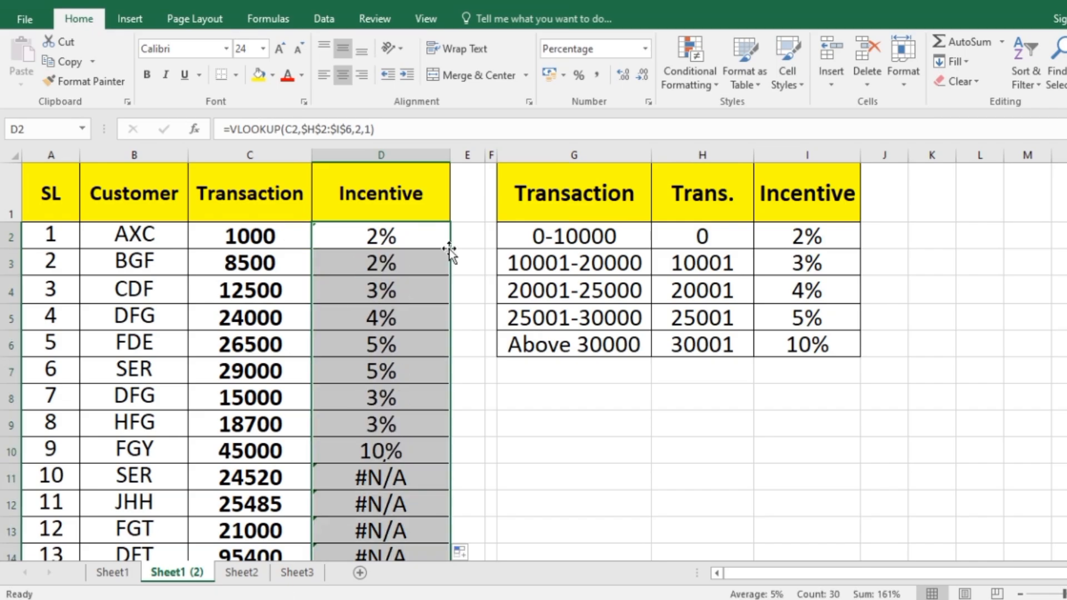
pyautogui.scroll(-6, 385, 395)
pyautogui.scroll(-1, 385, 394)
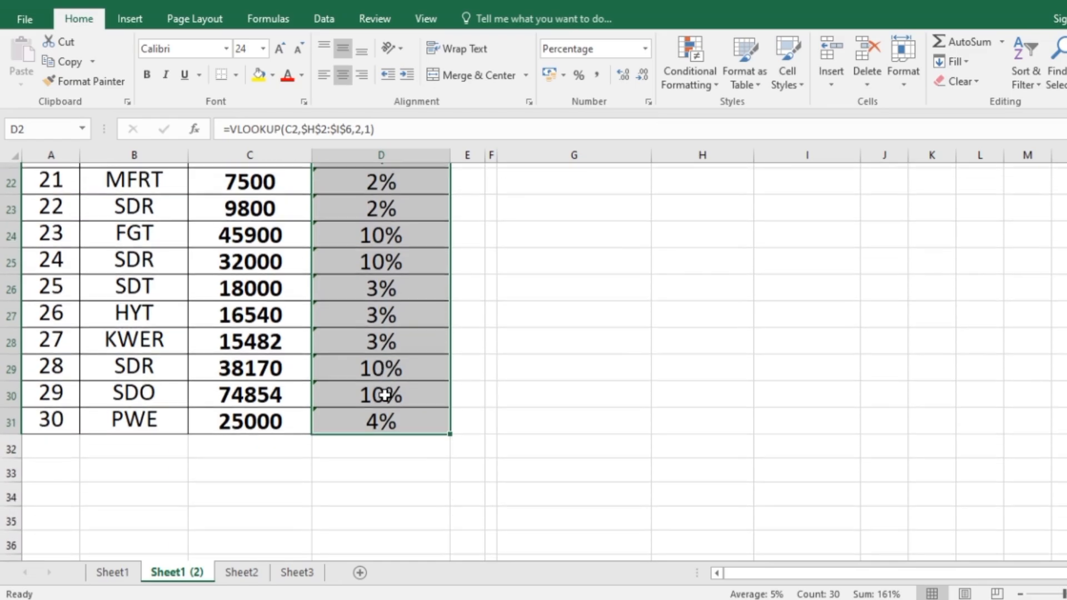
pyautogui.scroll(7, 386, 345)
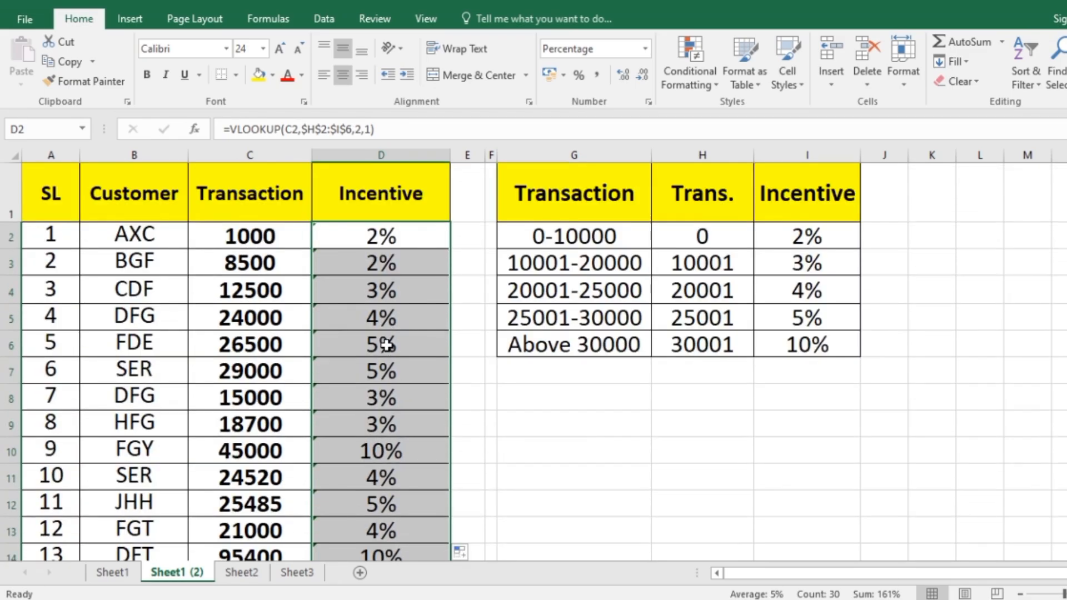
# Check the looked-up incentives against the rate table, comparing the 12500 and 45000 transactions with their ranges, and review the remaining rows.
pyautogui.click(398, 271)
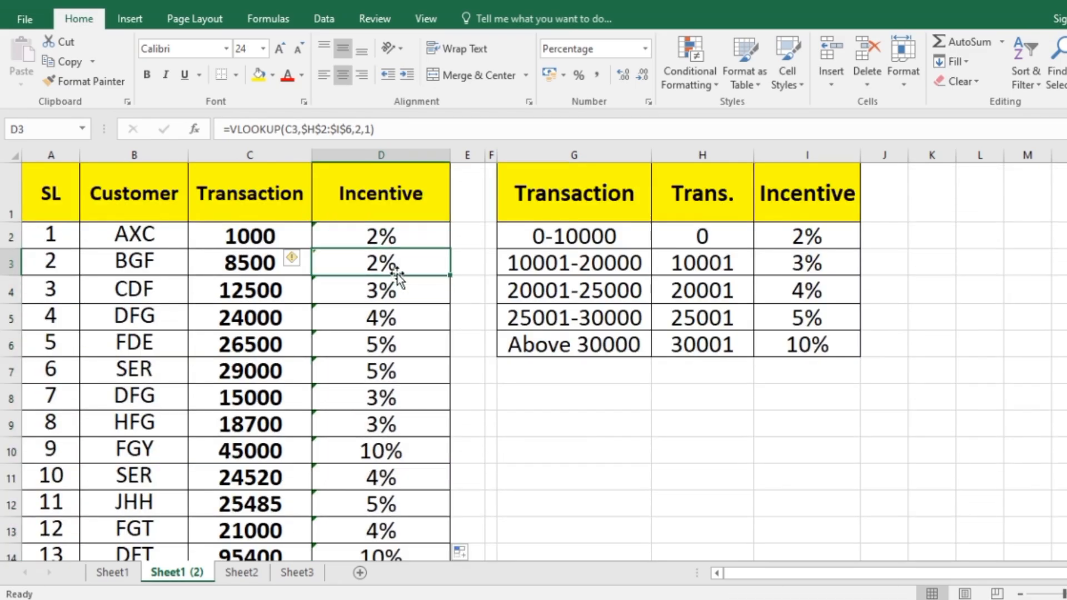
pyautogui.click(246, 296)
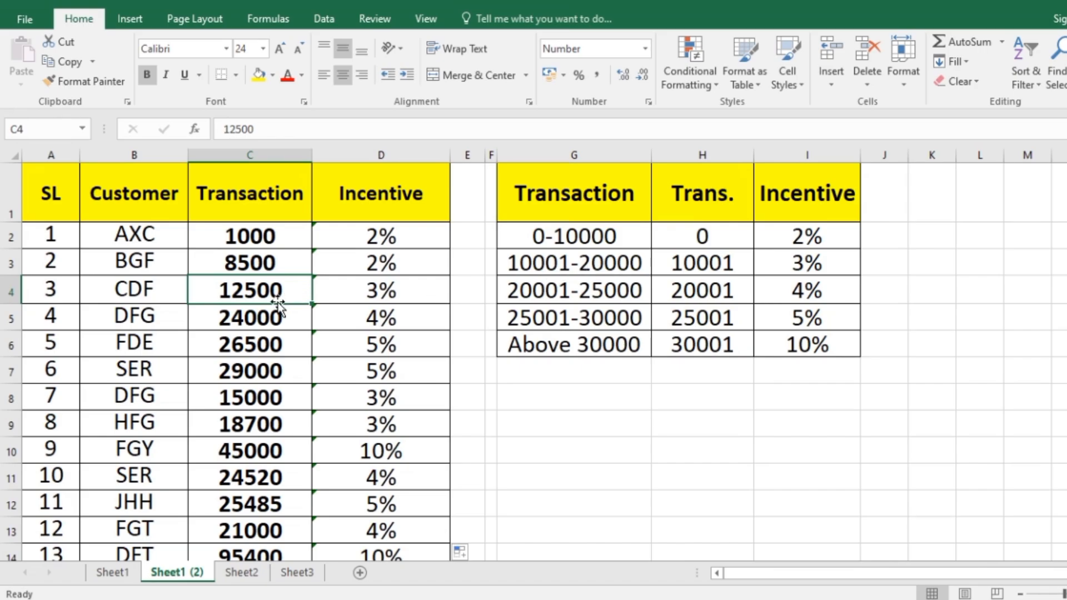
pyautogui.click(828, 268)
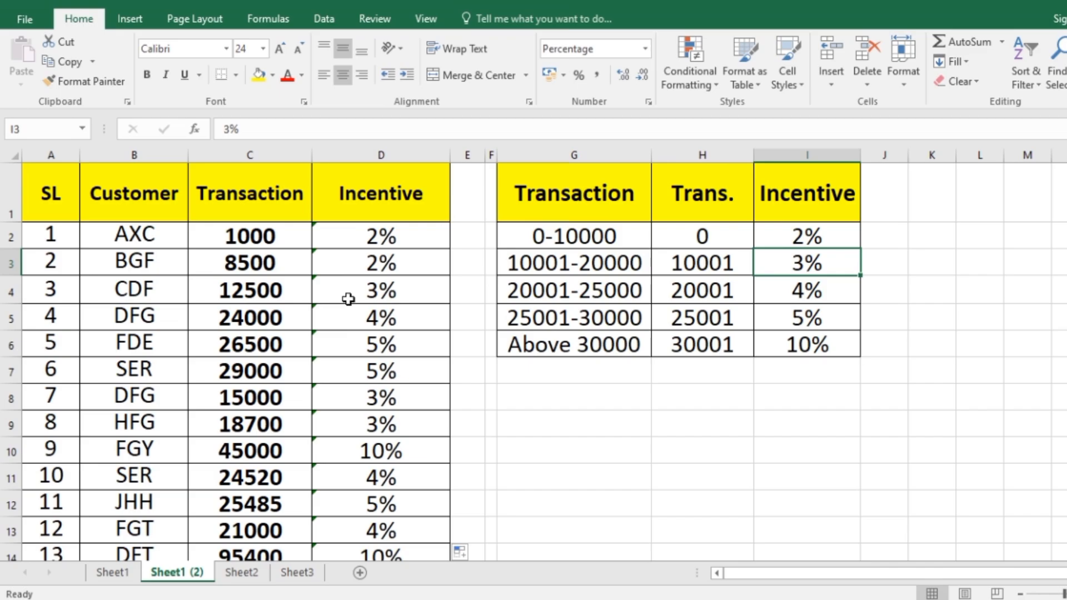
pyautogui.click(245, 454)
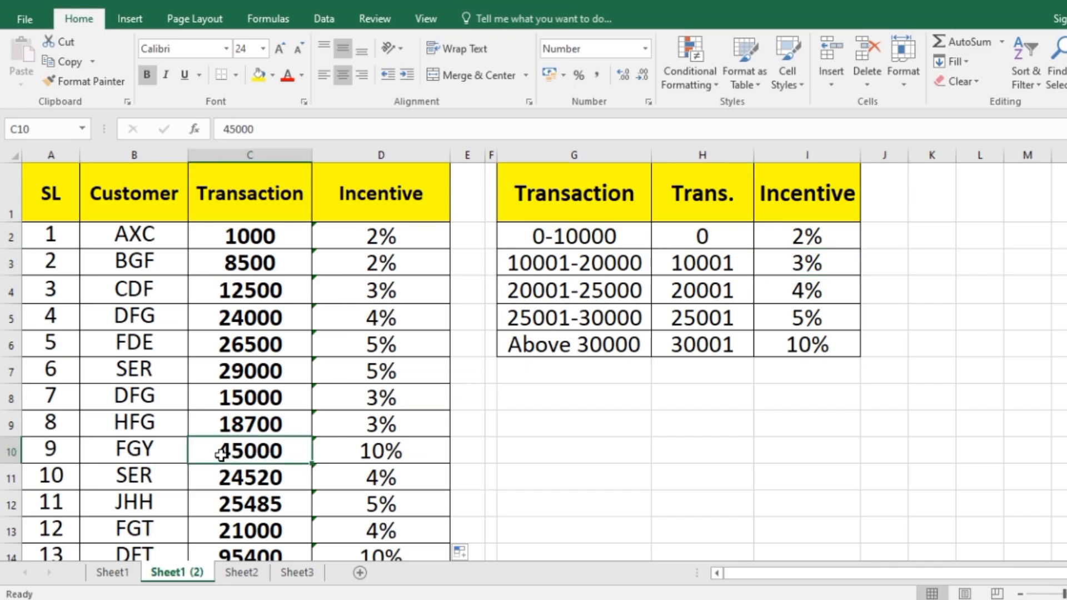
pyautogui.moveTo(221, 455); pyautogui.dragTo(404, 459)
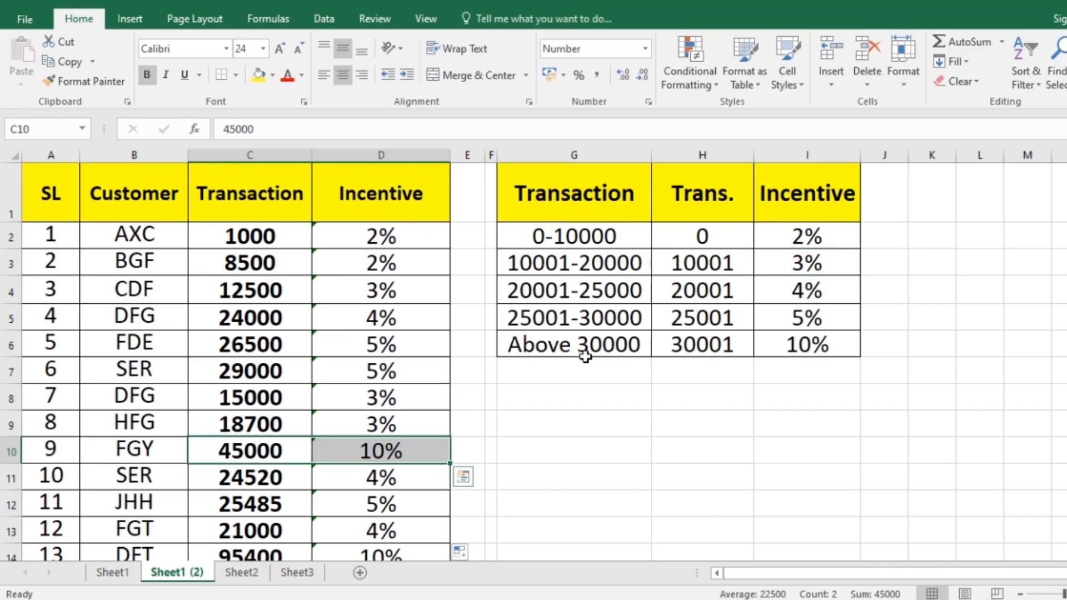
pyautogui.moveTo(585, 357); pyautogui.dragTo(722, 345)
pyautogui.click(836, 348)
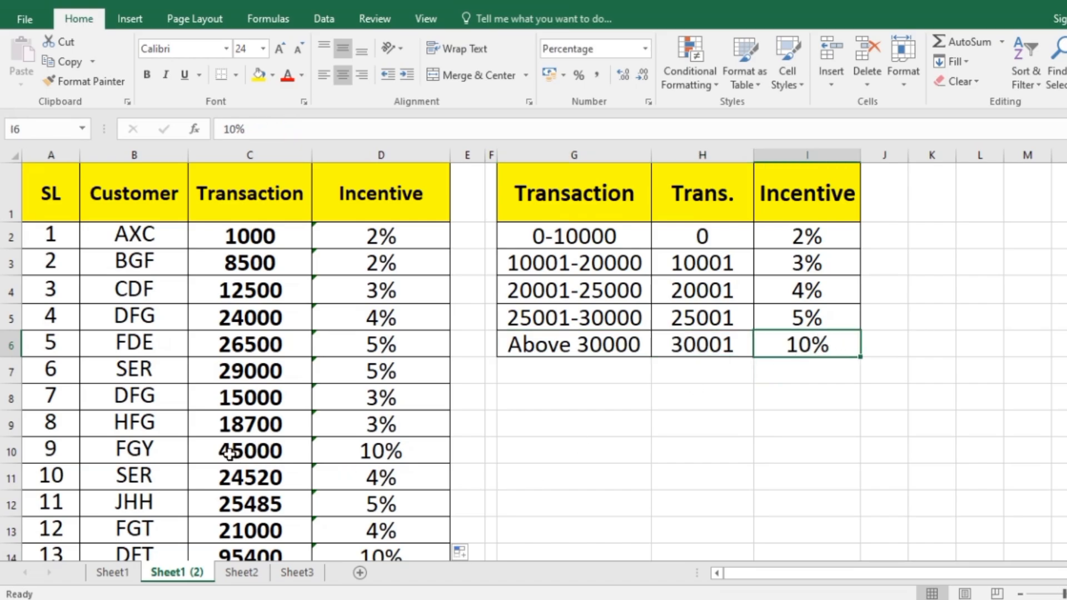
pyautogui.moveTo(229, 454); pyautogui.dragTo(382, 455)
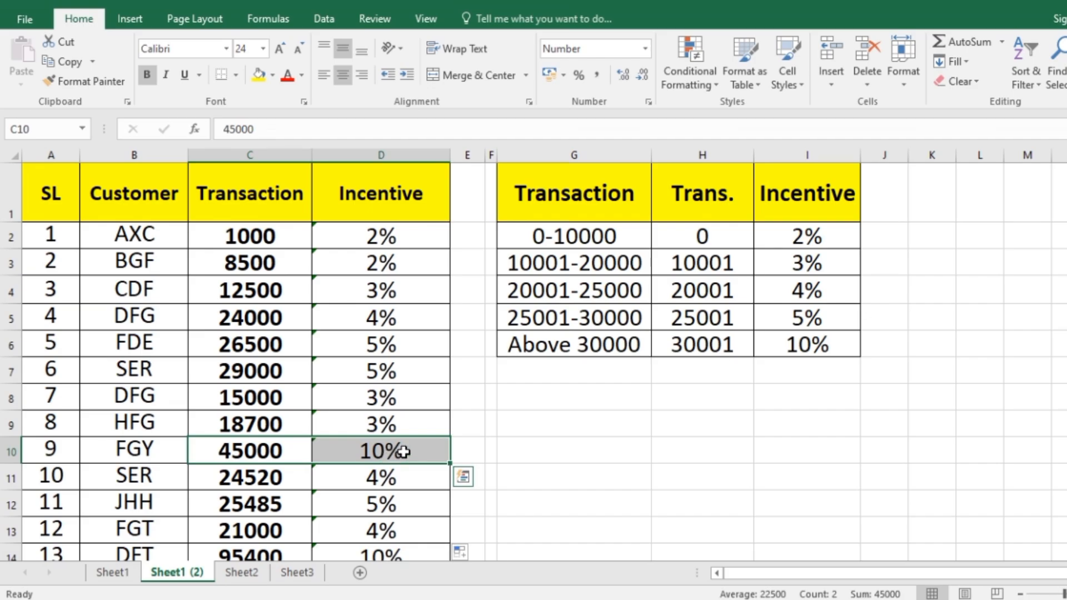
pyautogui.scroll(-7, 443, 398)
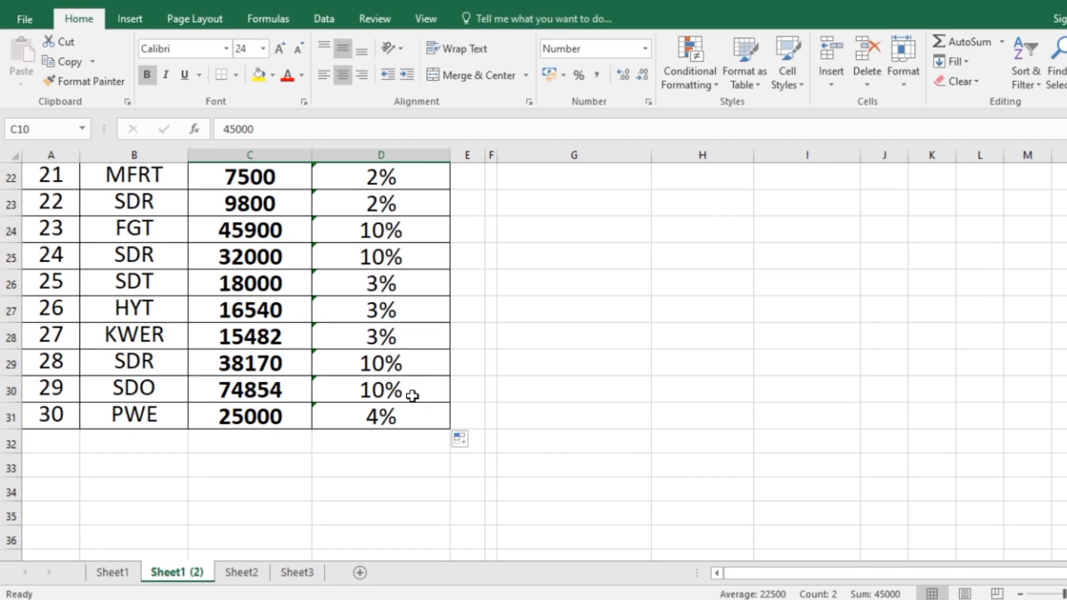
pyautogui.scroll(7, 419, 380)
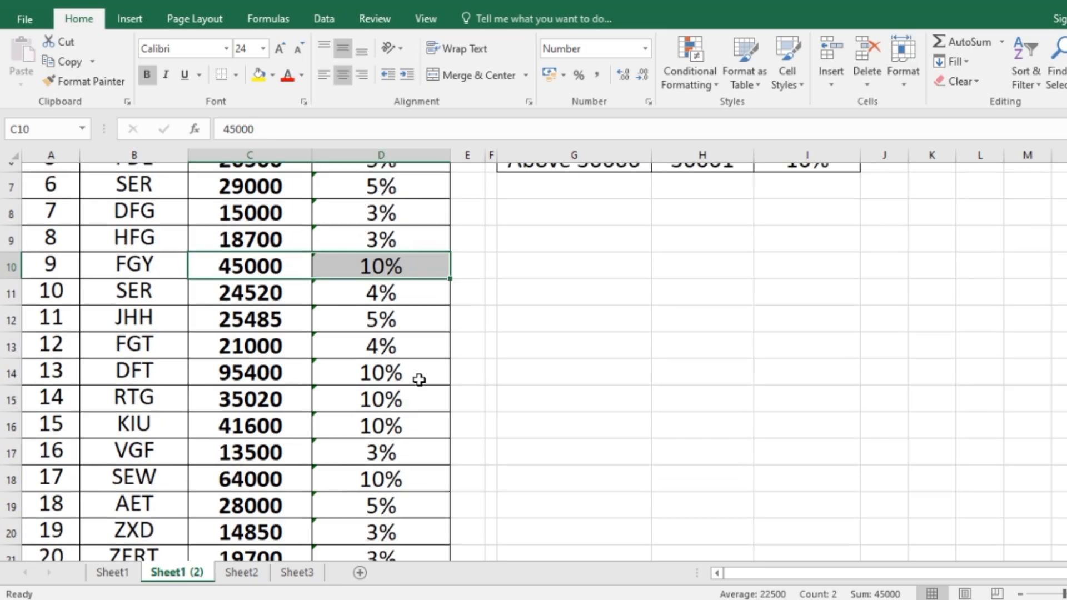
pyautogui.click(708, 465)
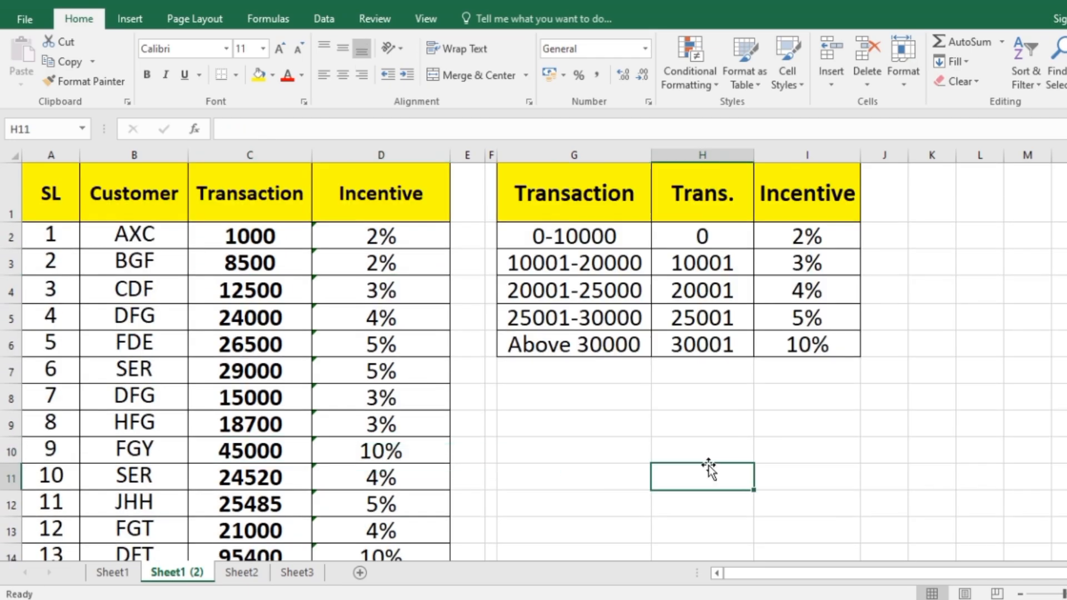